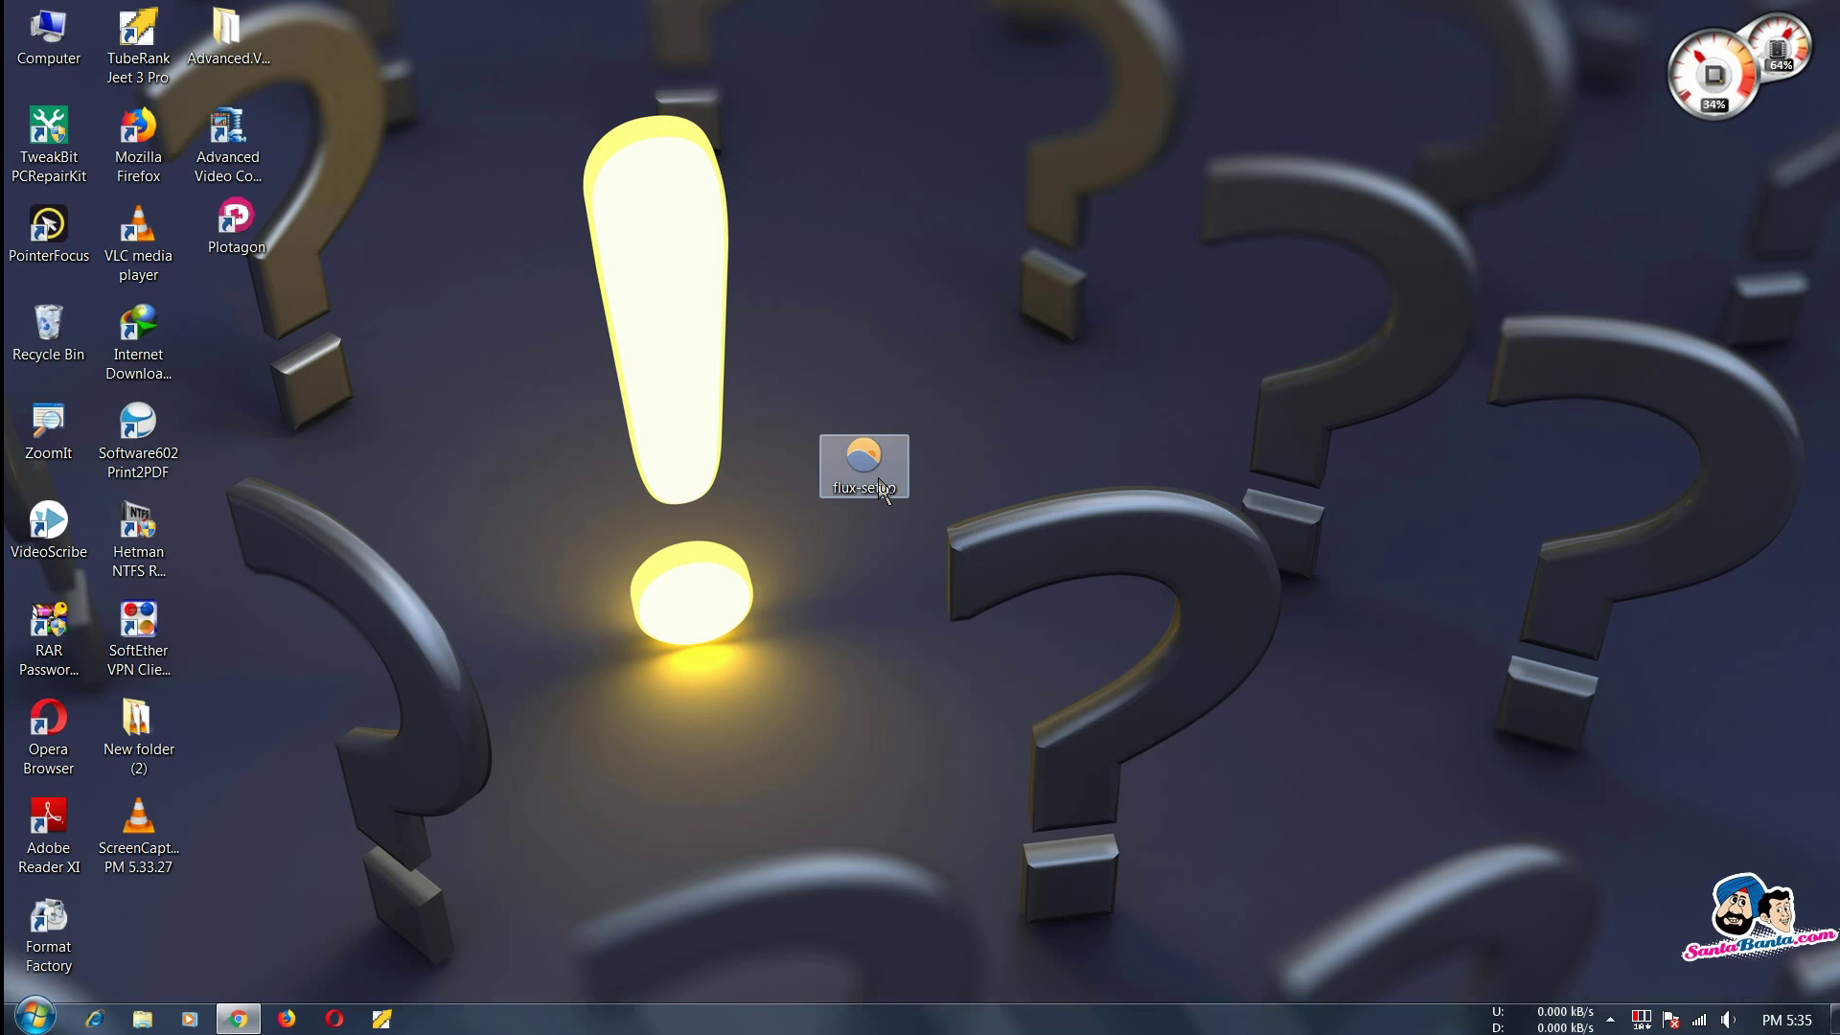
click(48, 429)
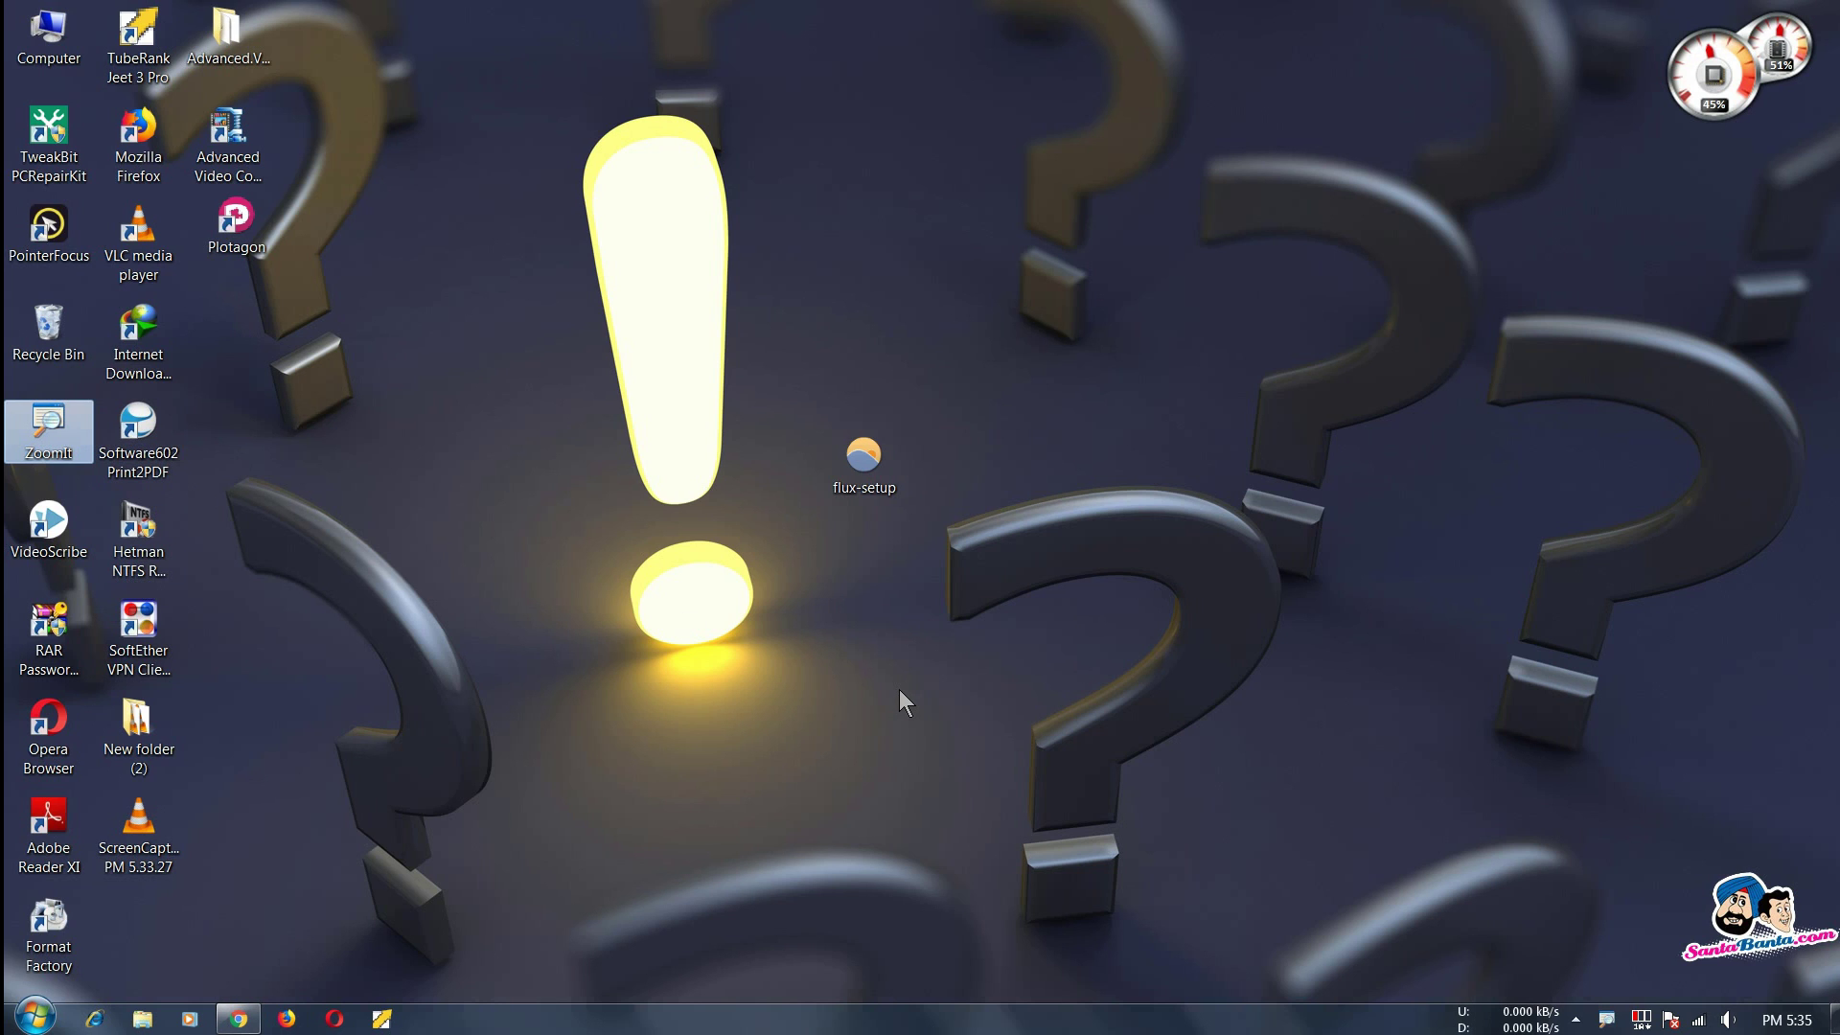
click(959, 615)
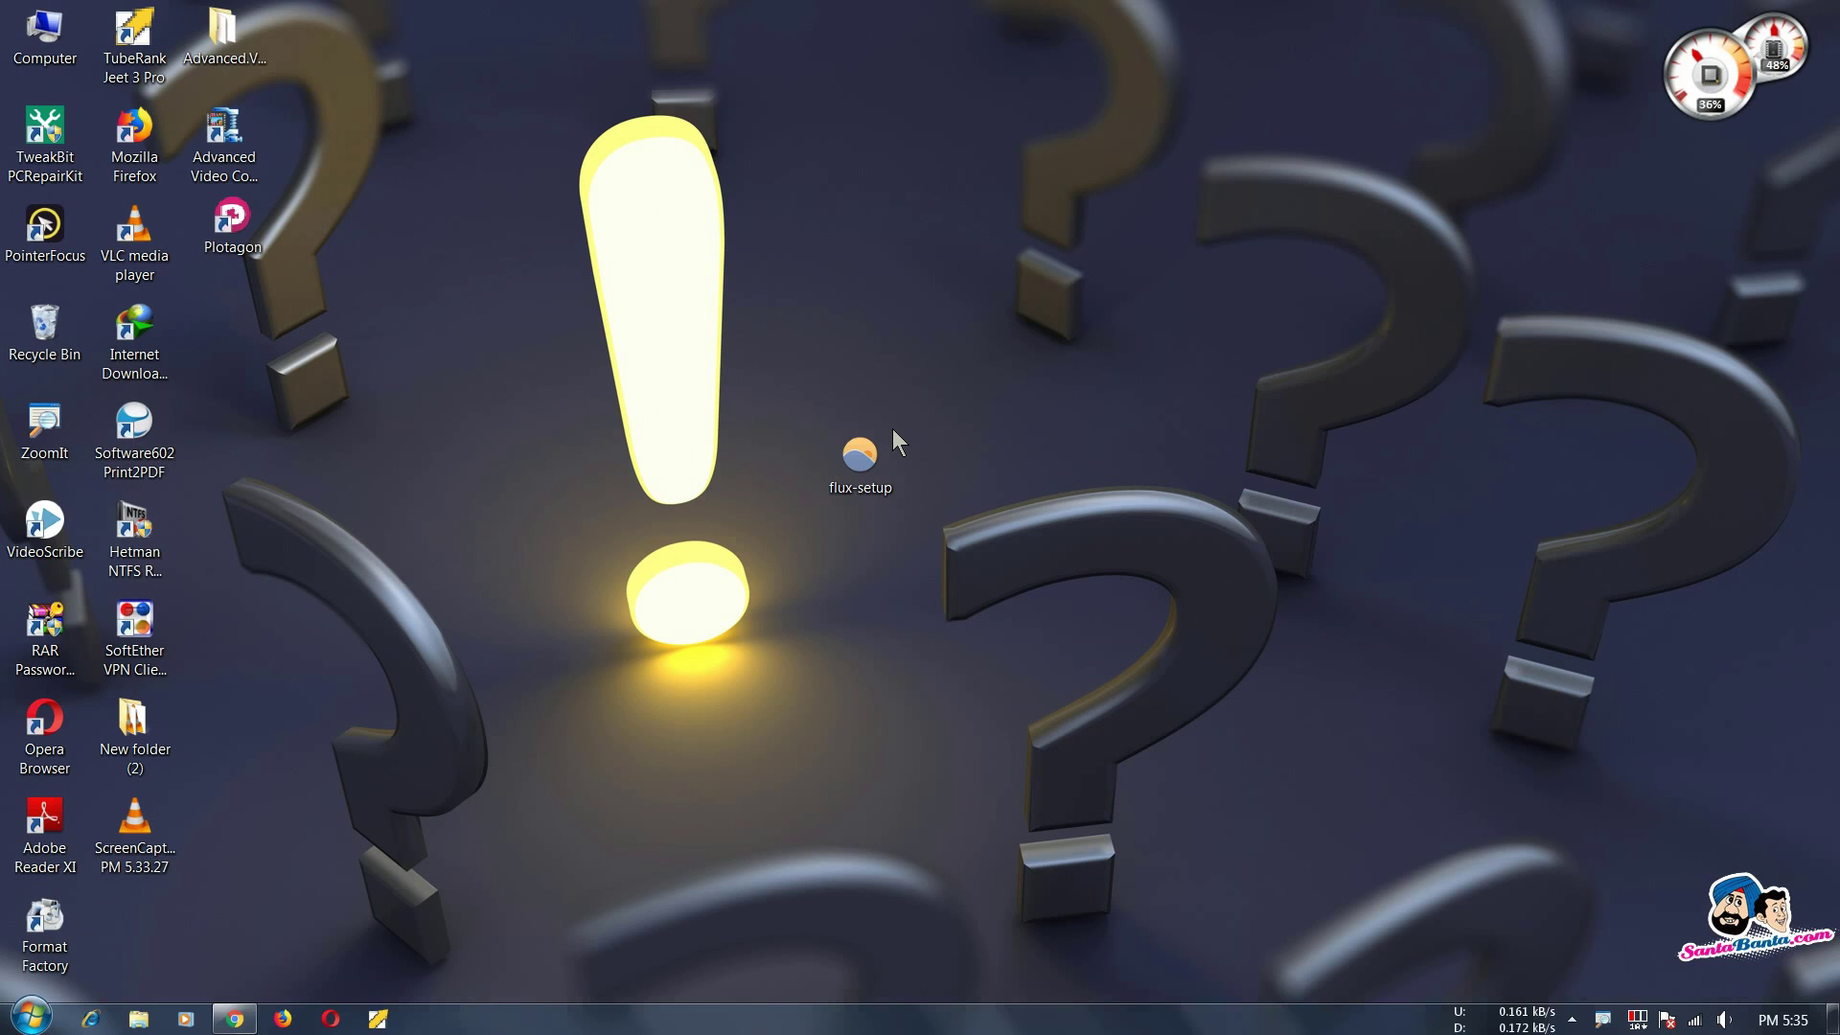
- Install f.lux from the flux-setup file on the desktop, accepting the license agreement and postponing the computer restart
click(860, 465)
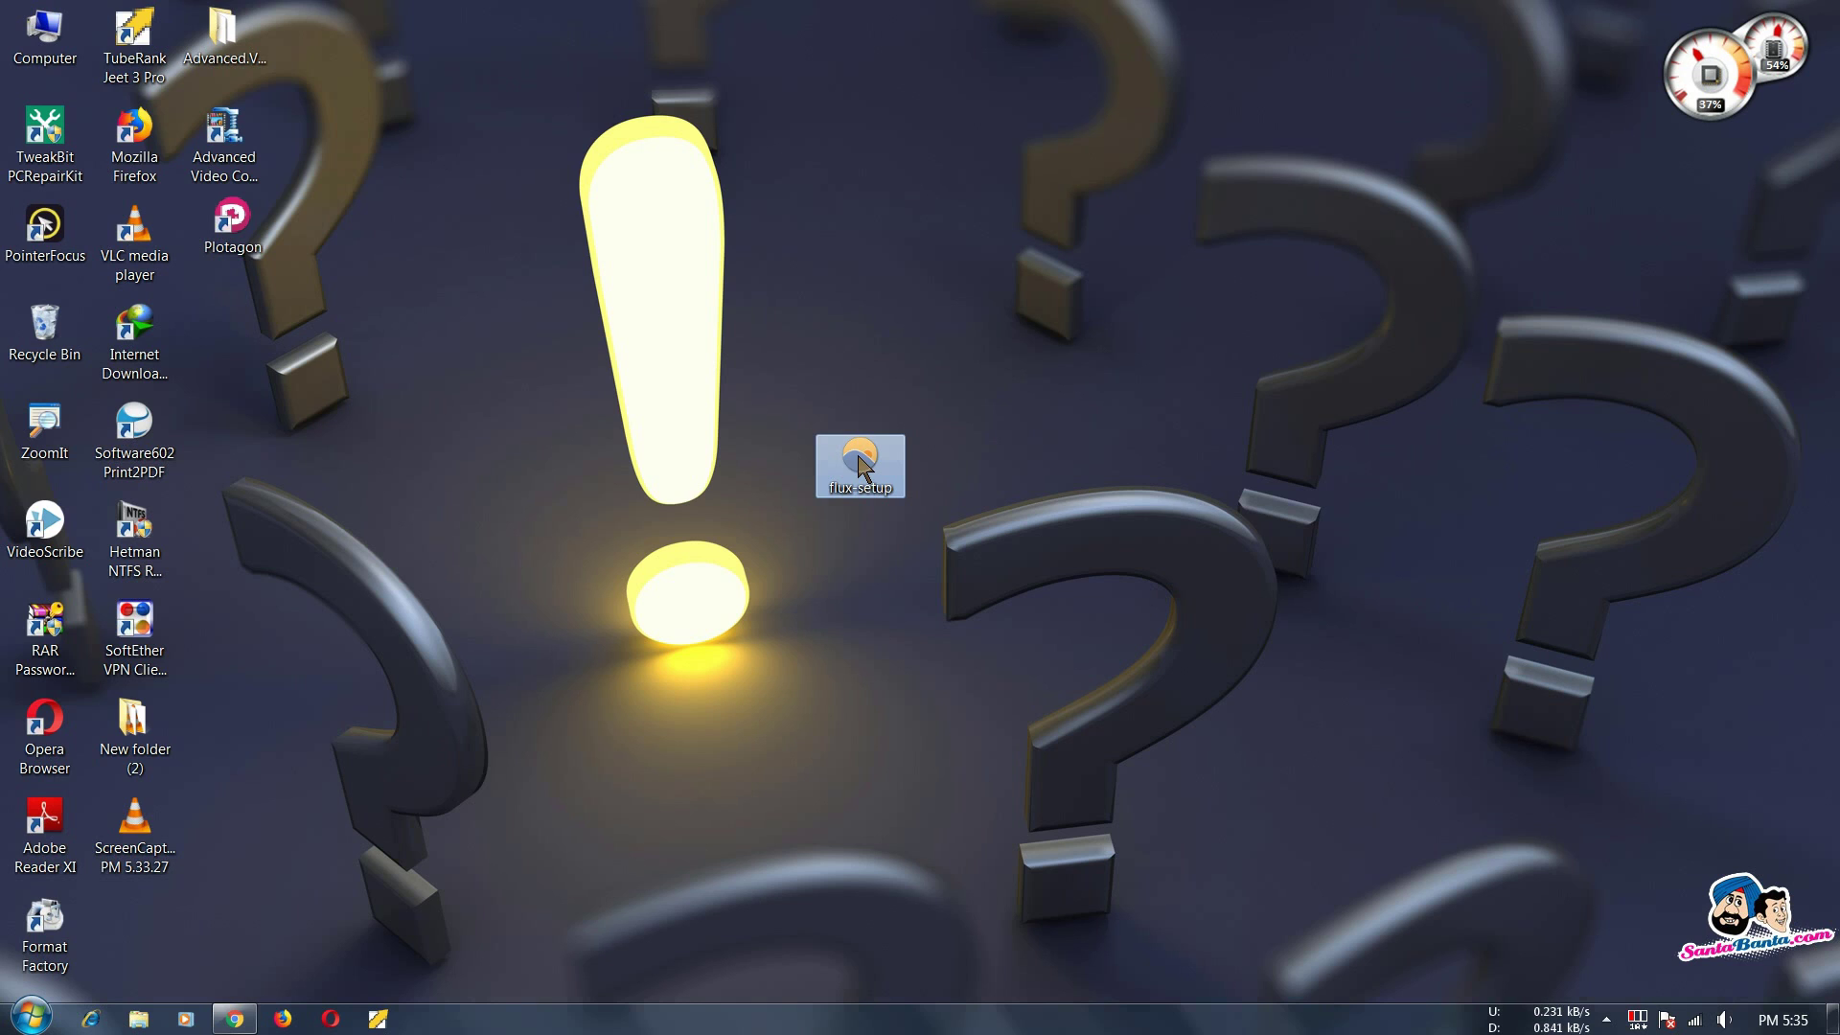
double_click(860, 460)
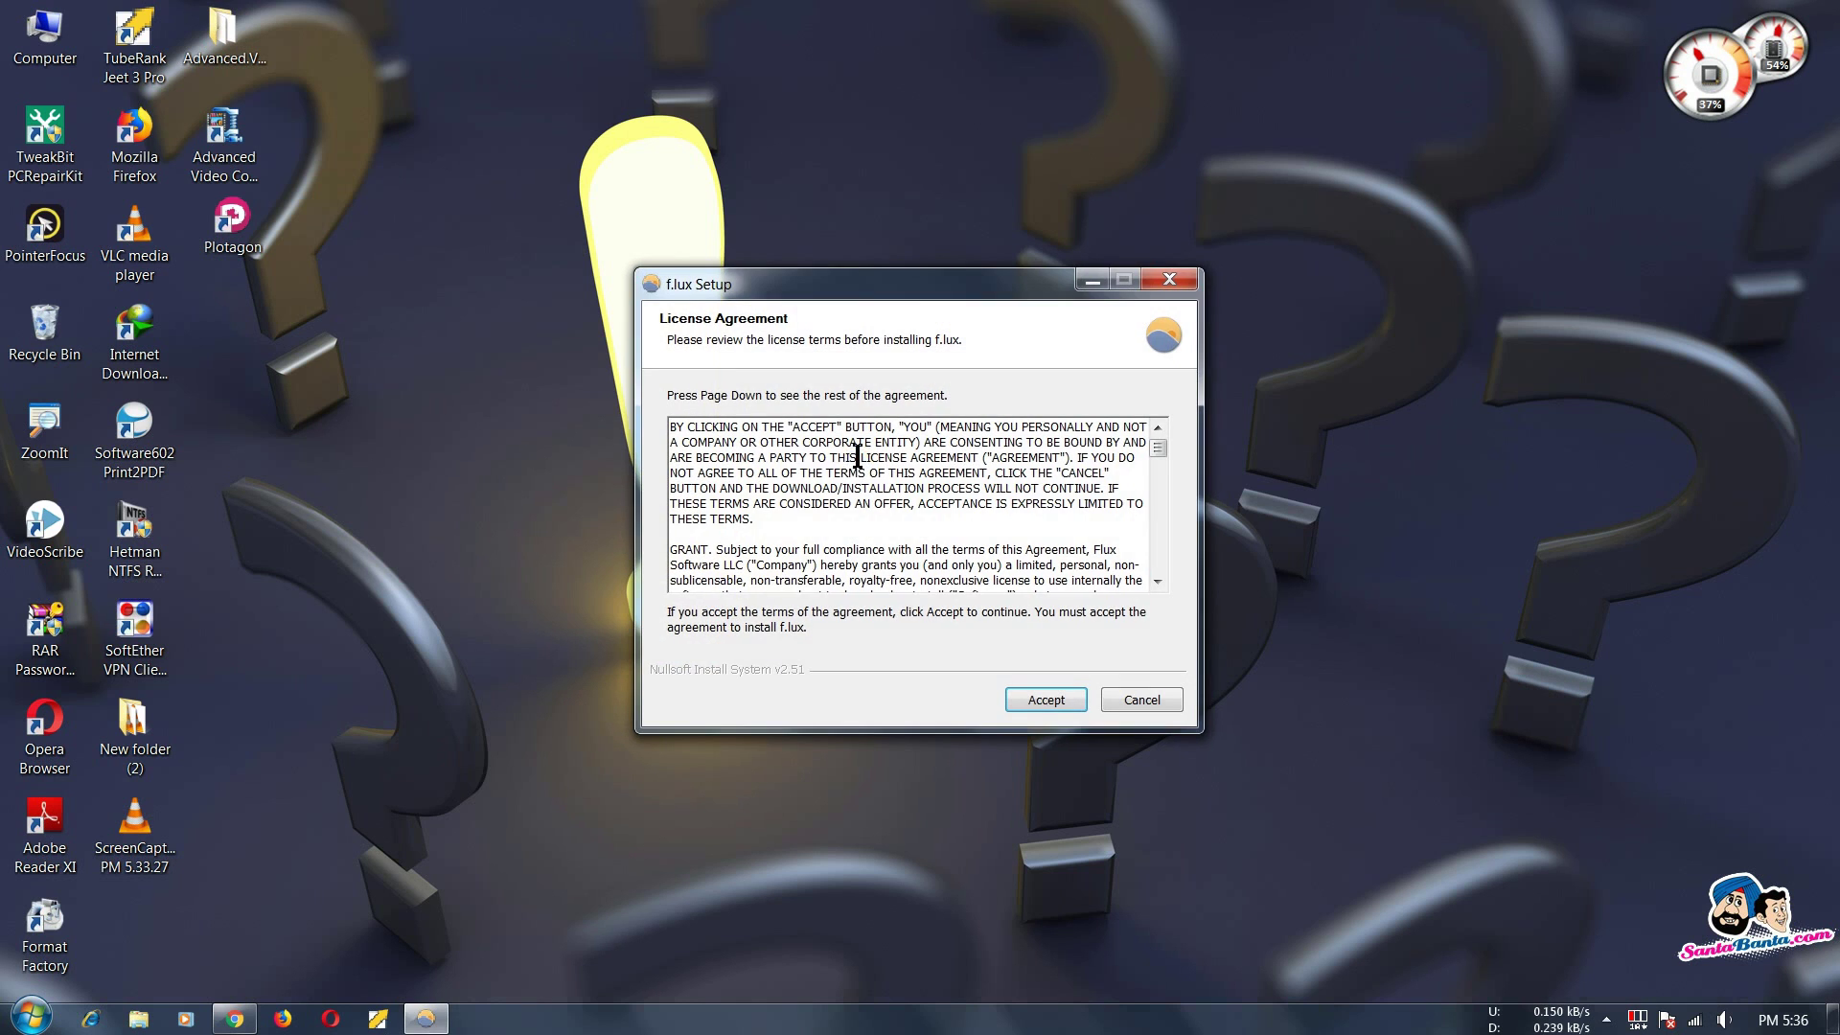
click(1054, 700)
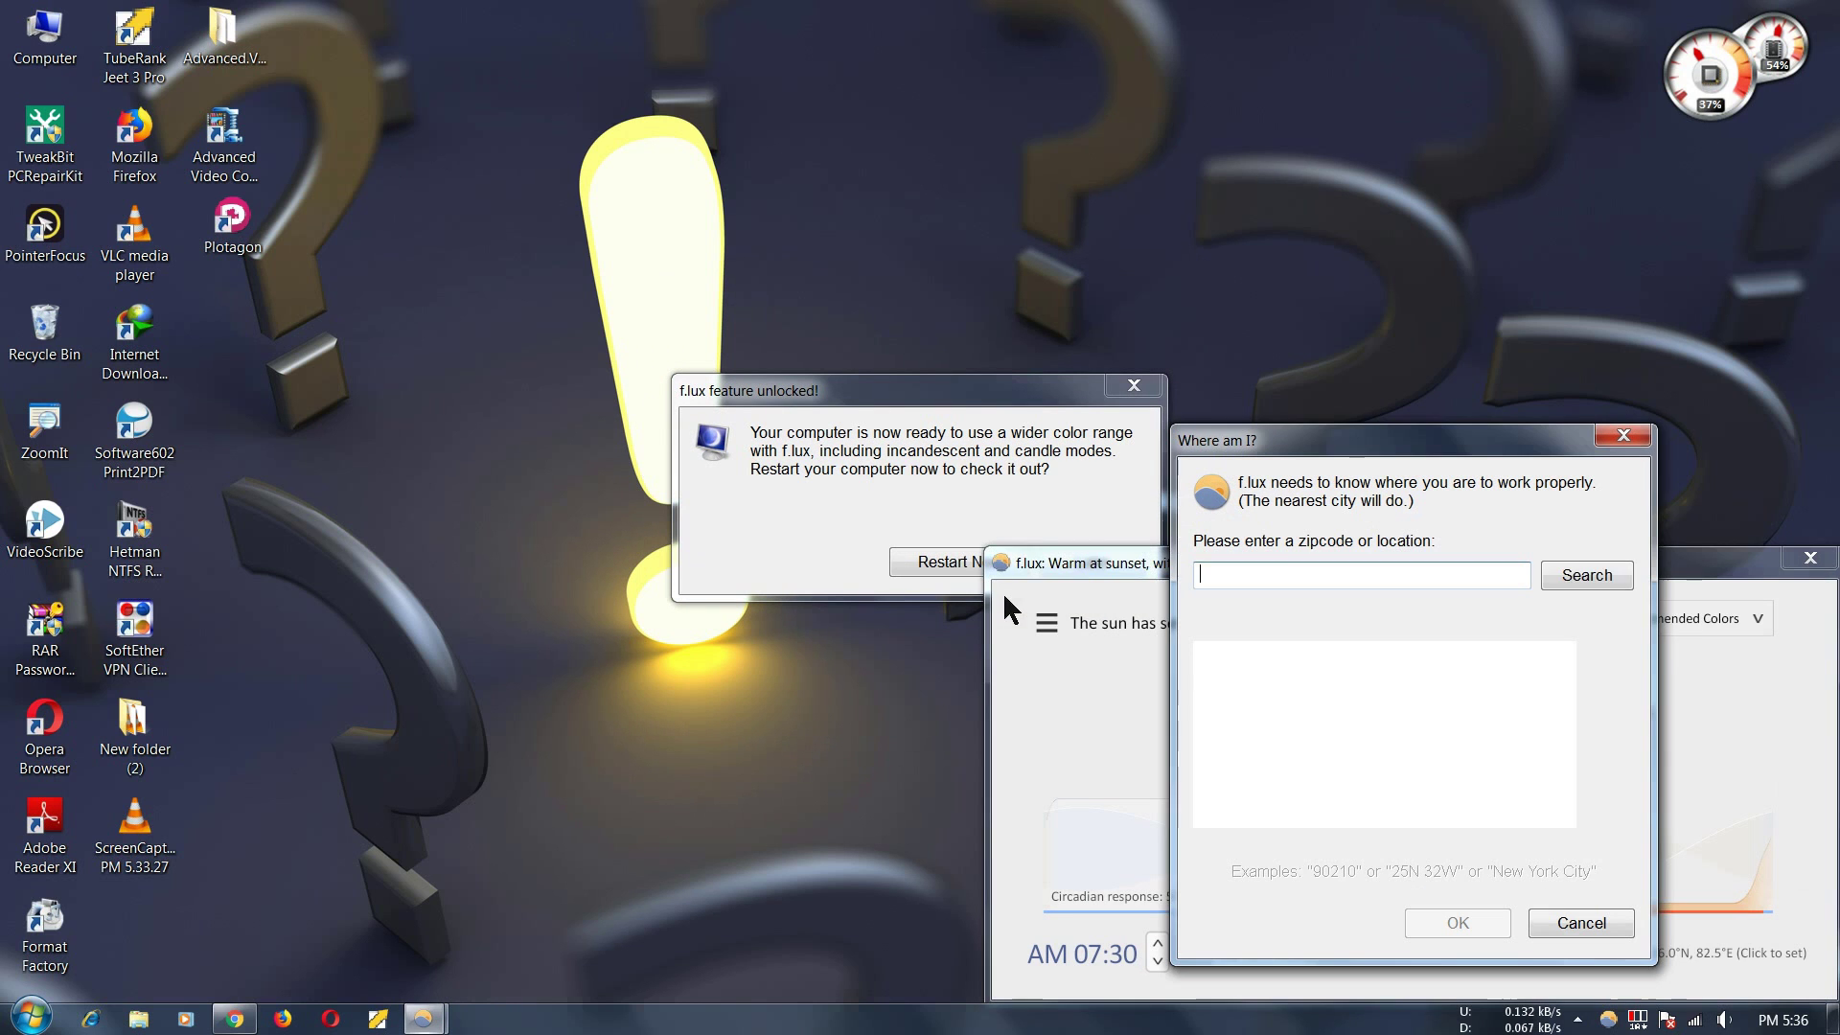
drag(934, 391, 803, 380)
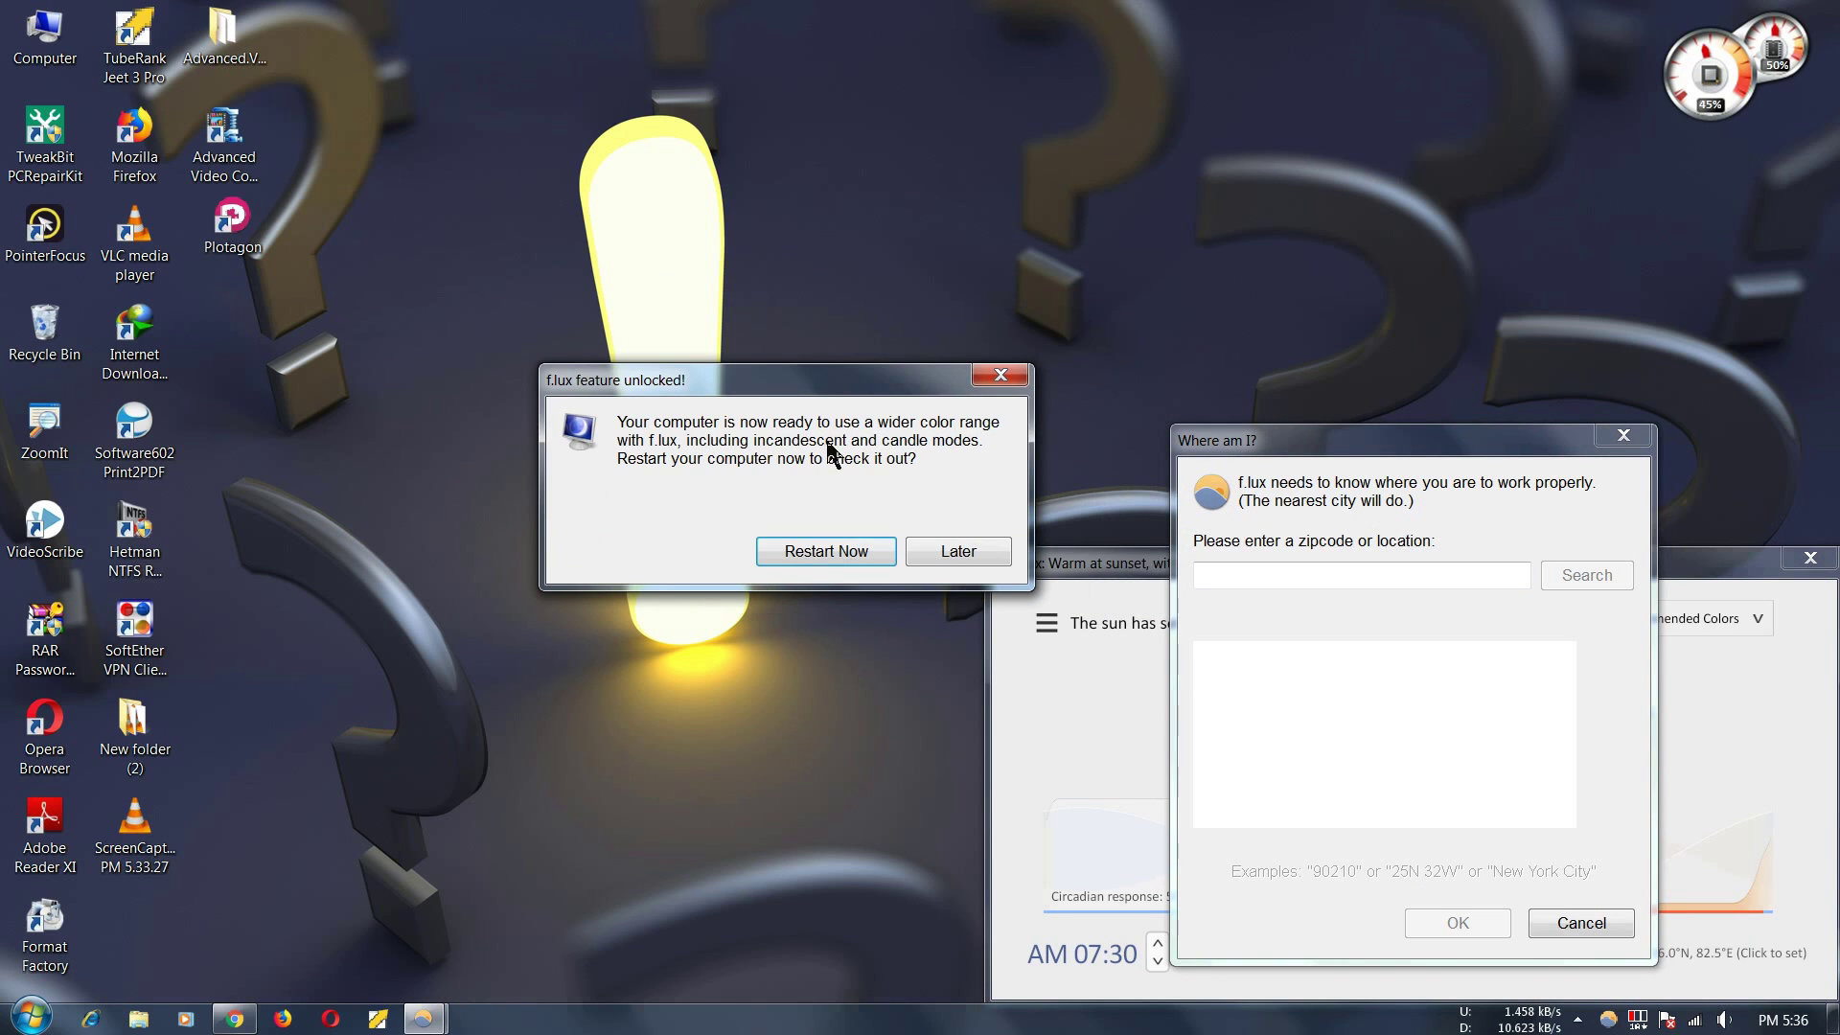
click(987, 565)
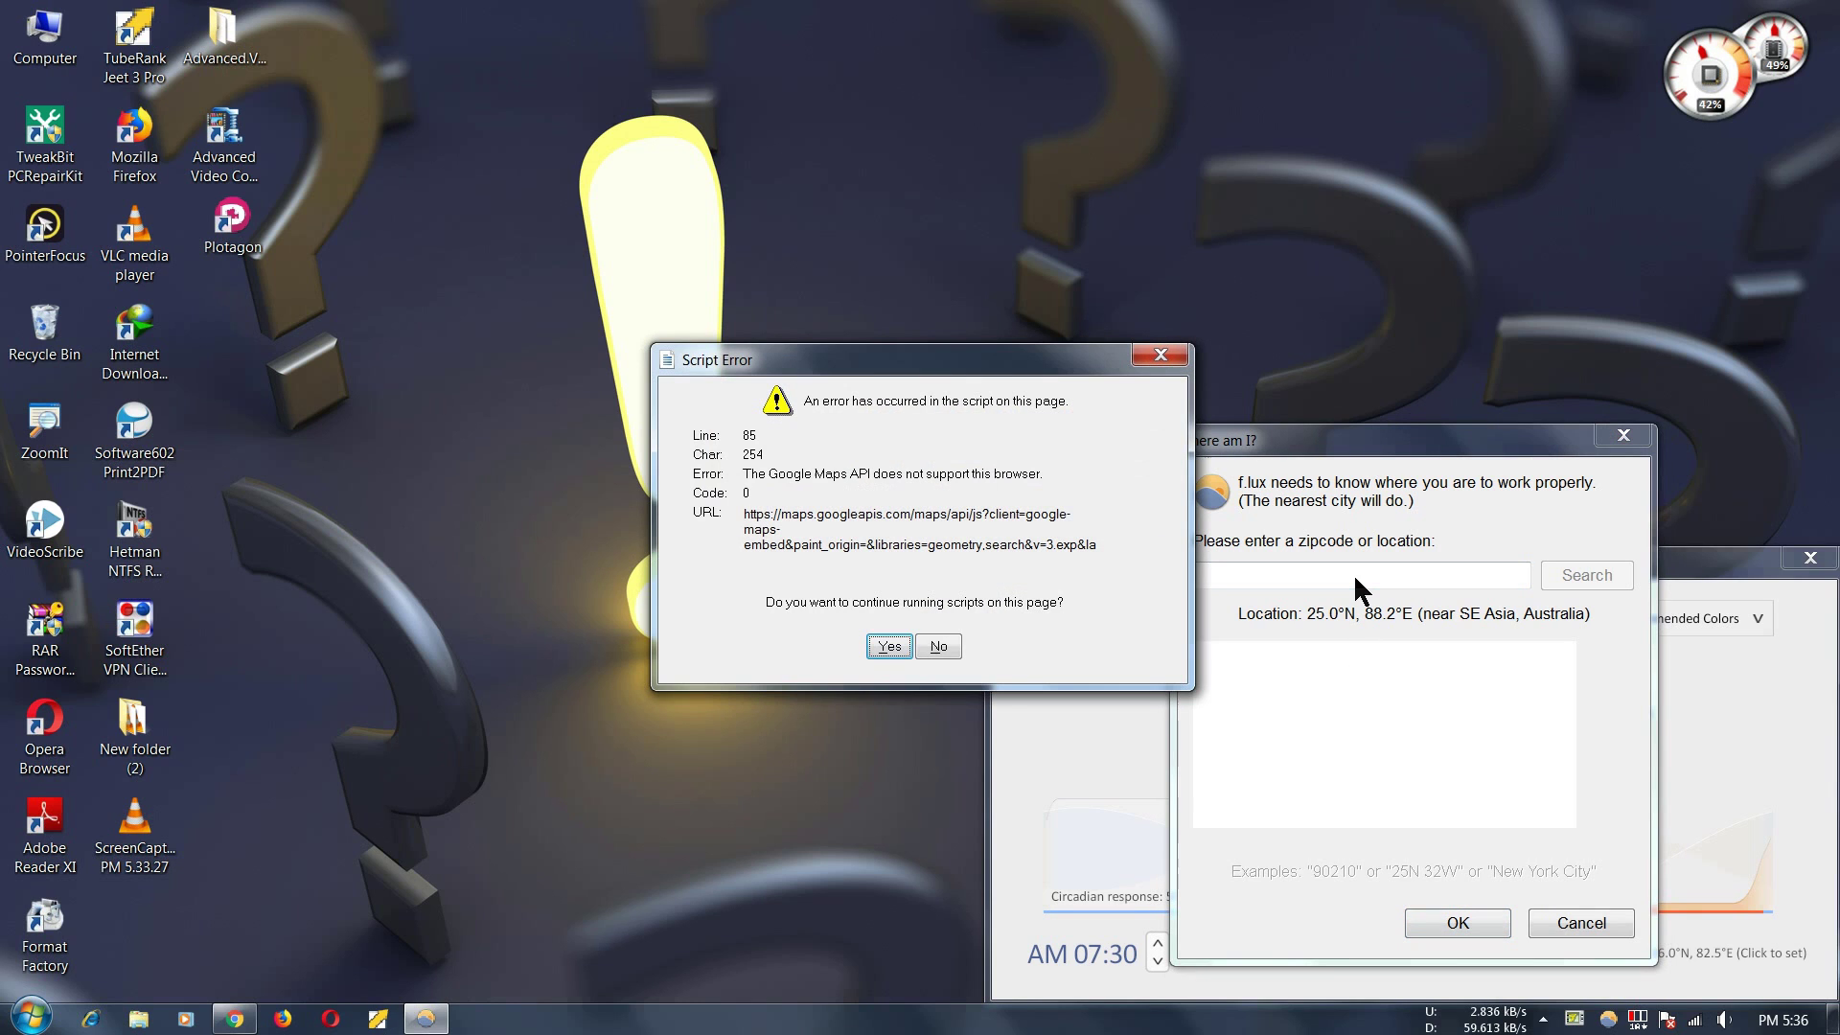
- Set the f.lux location by searching for the local zipcode, continuing to run scripts on the page, and confirm it
click(881, 648)
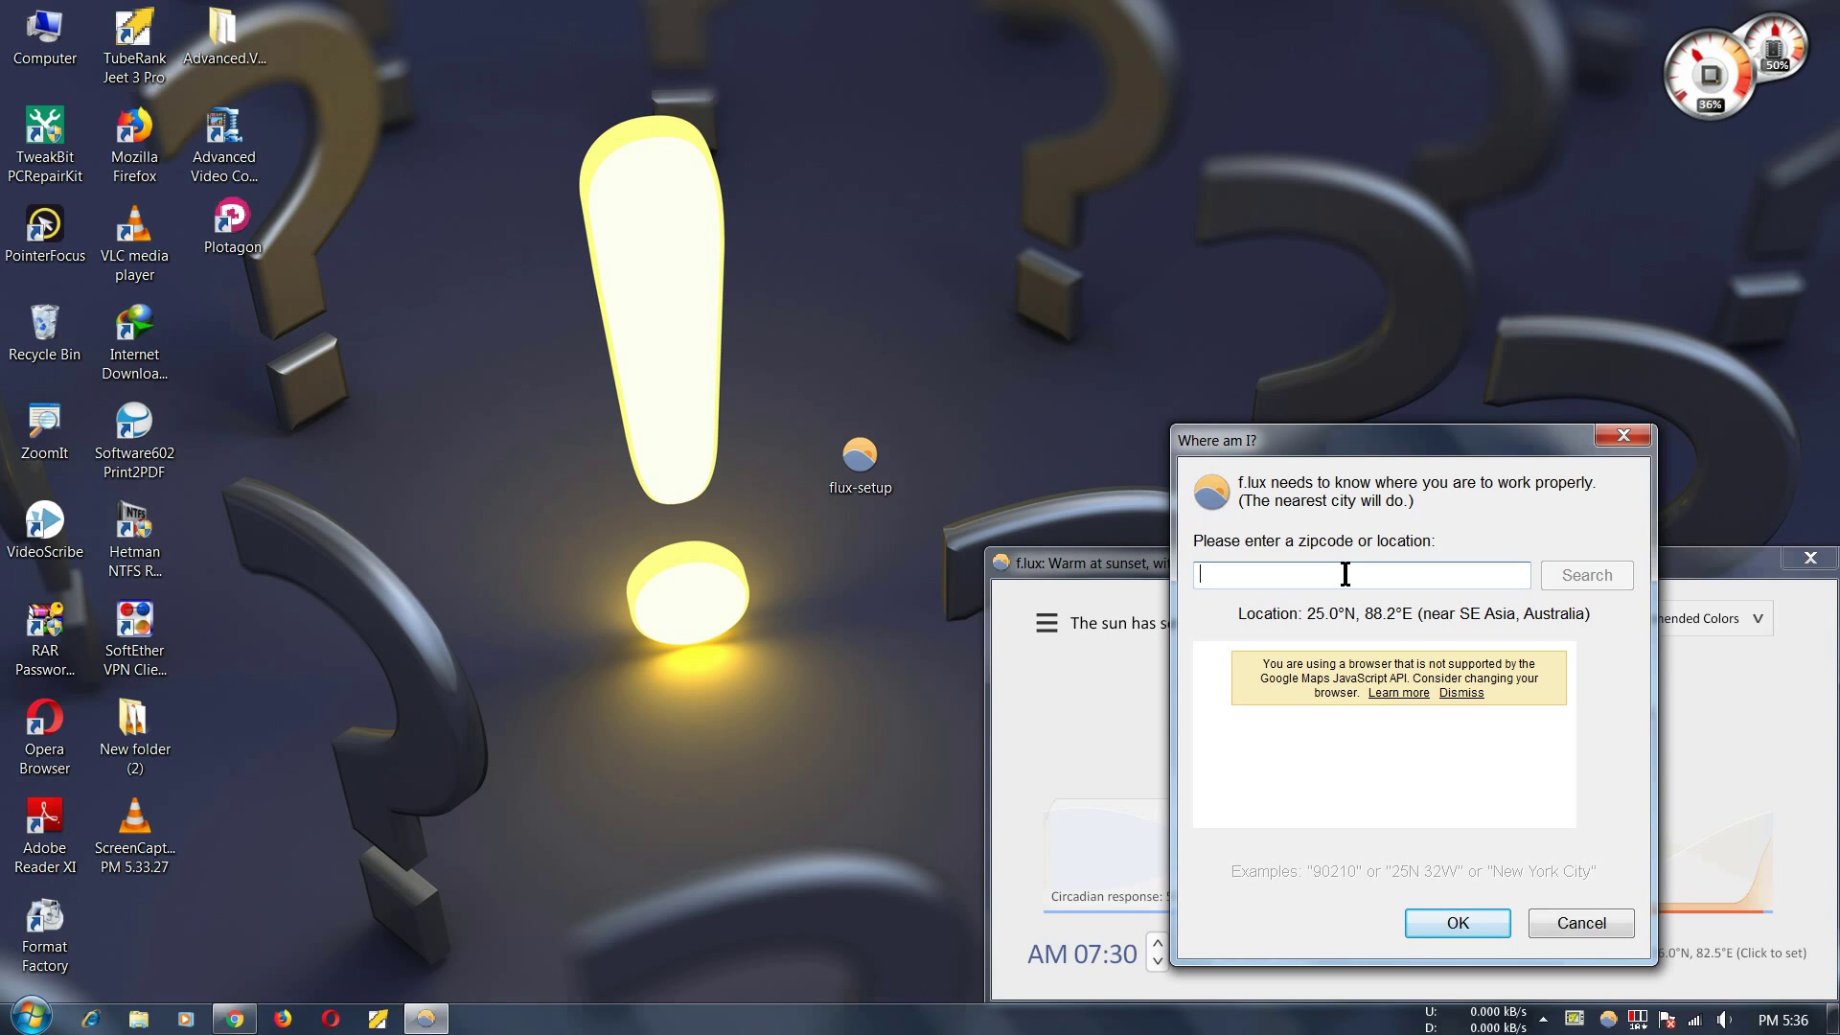
text(742102)
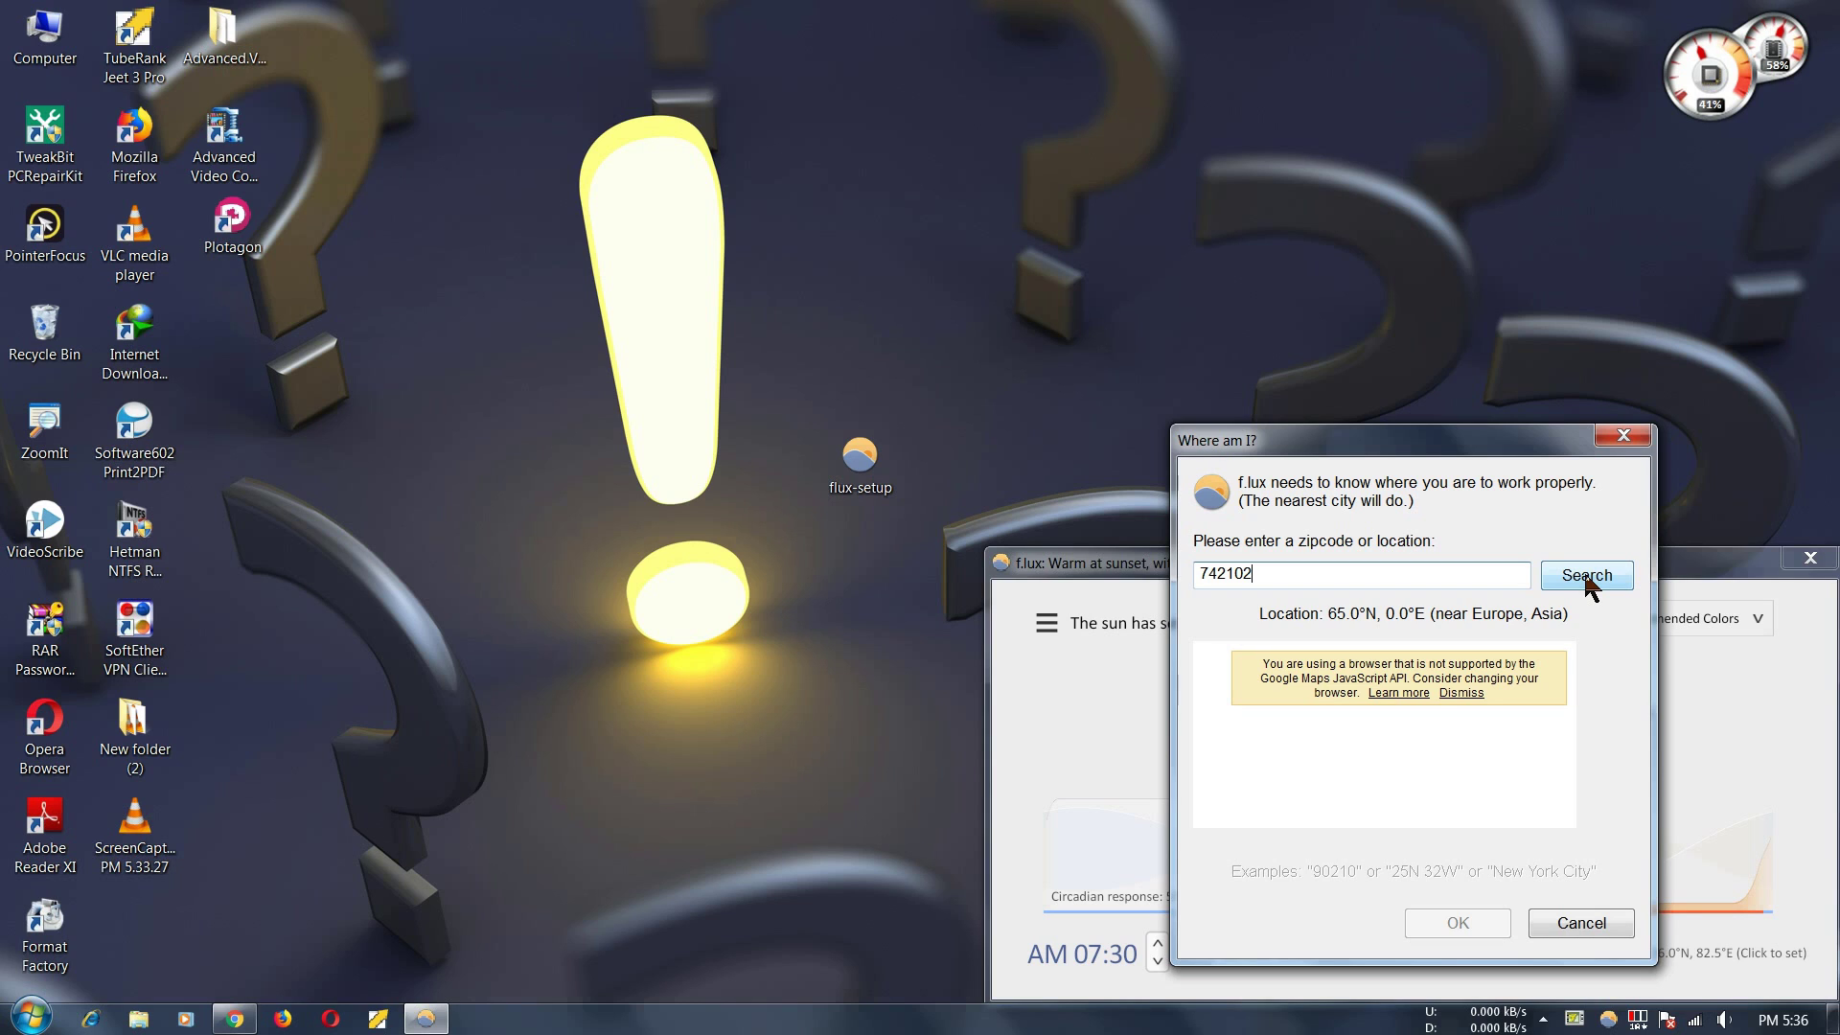
click(1583, 580)
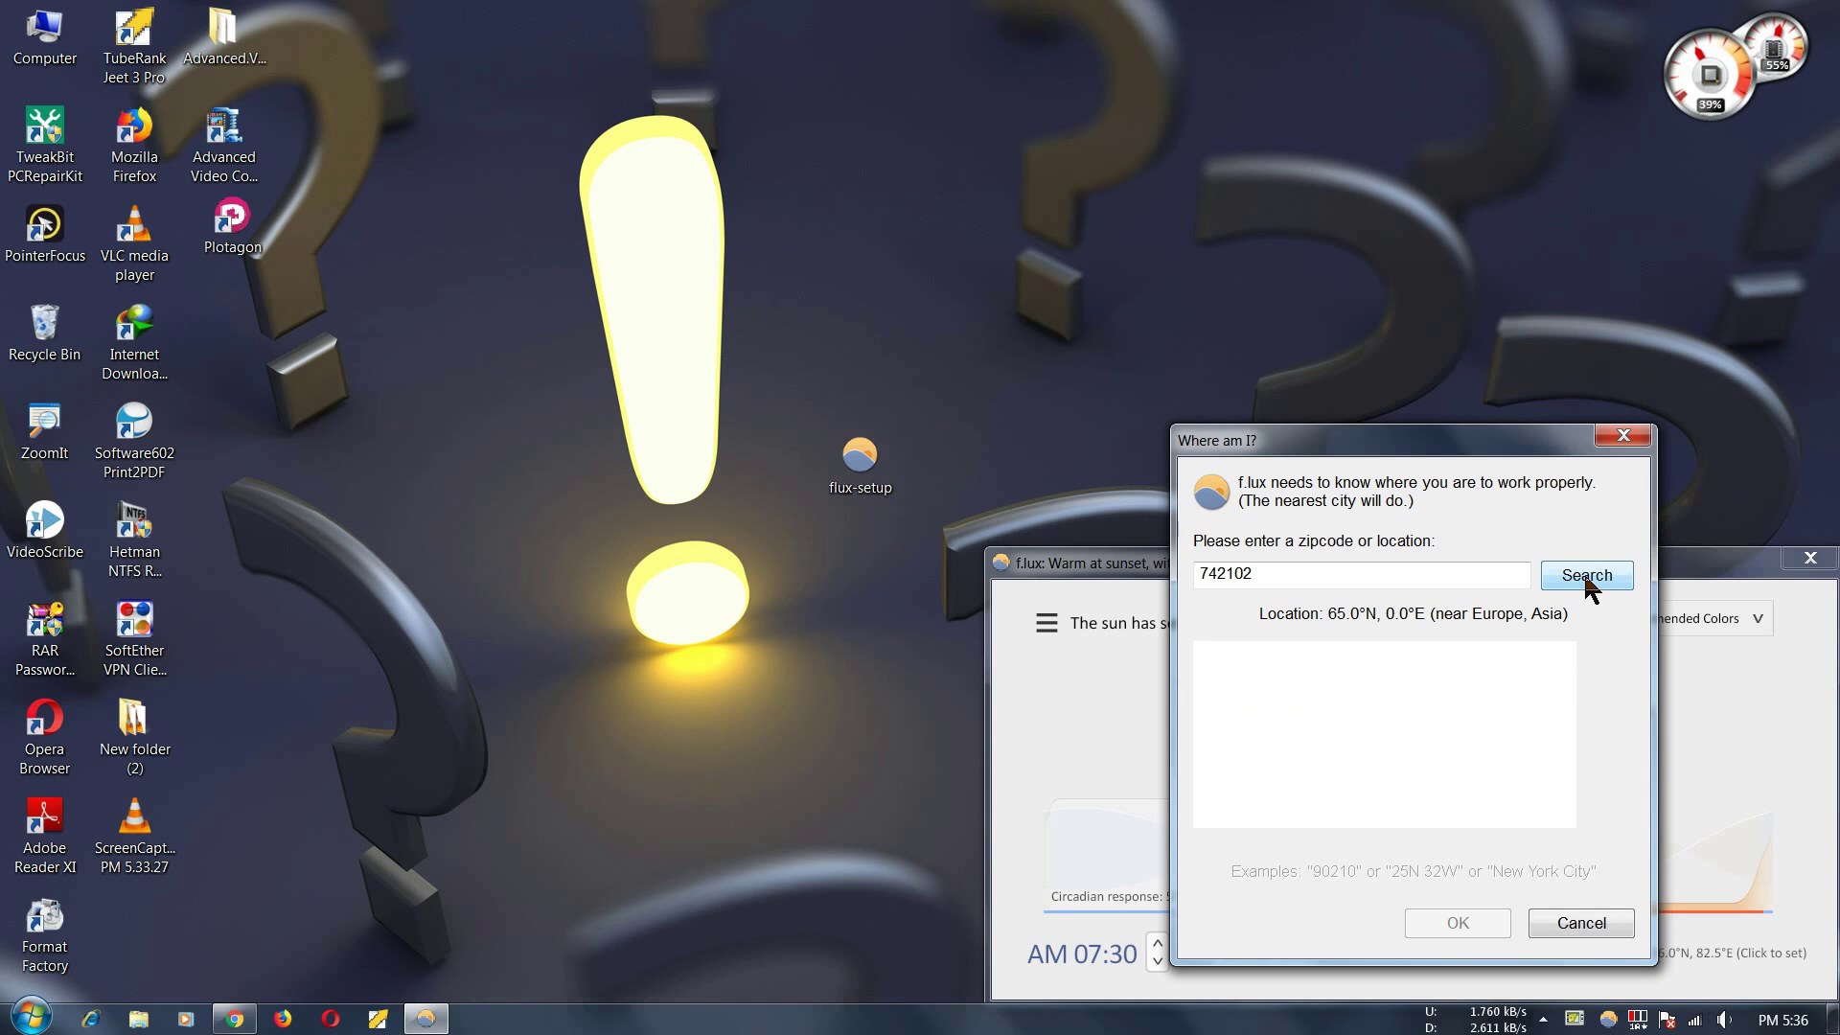
click(1586, 579)
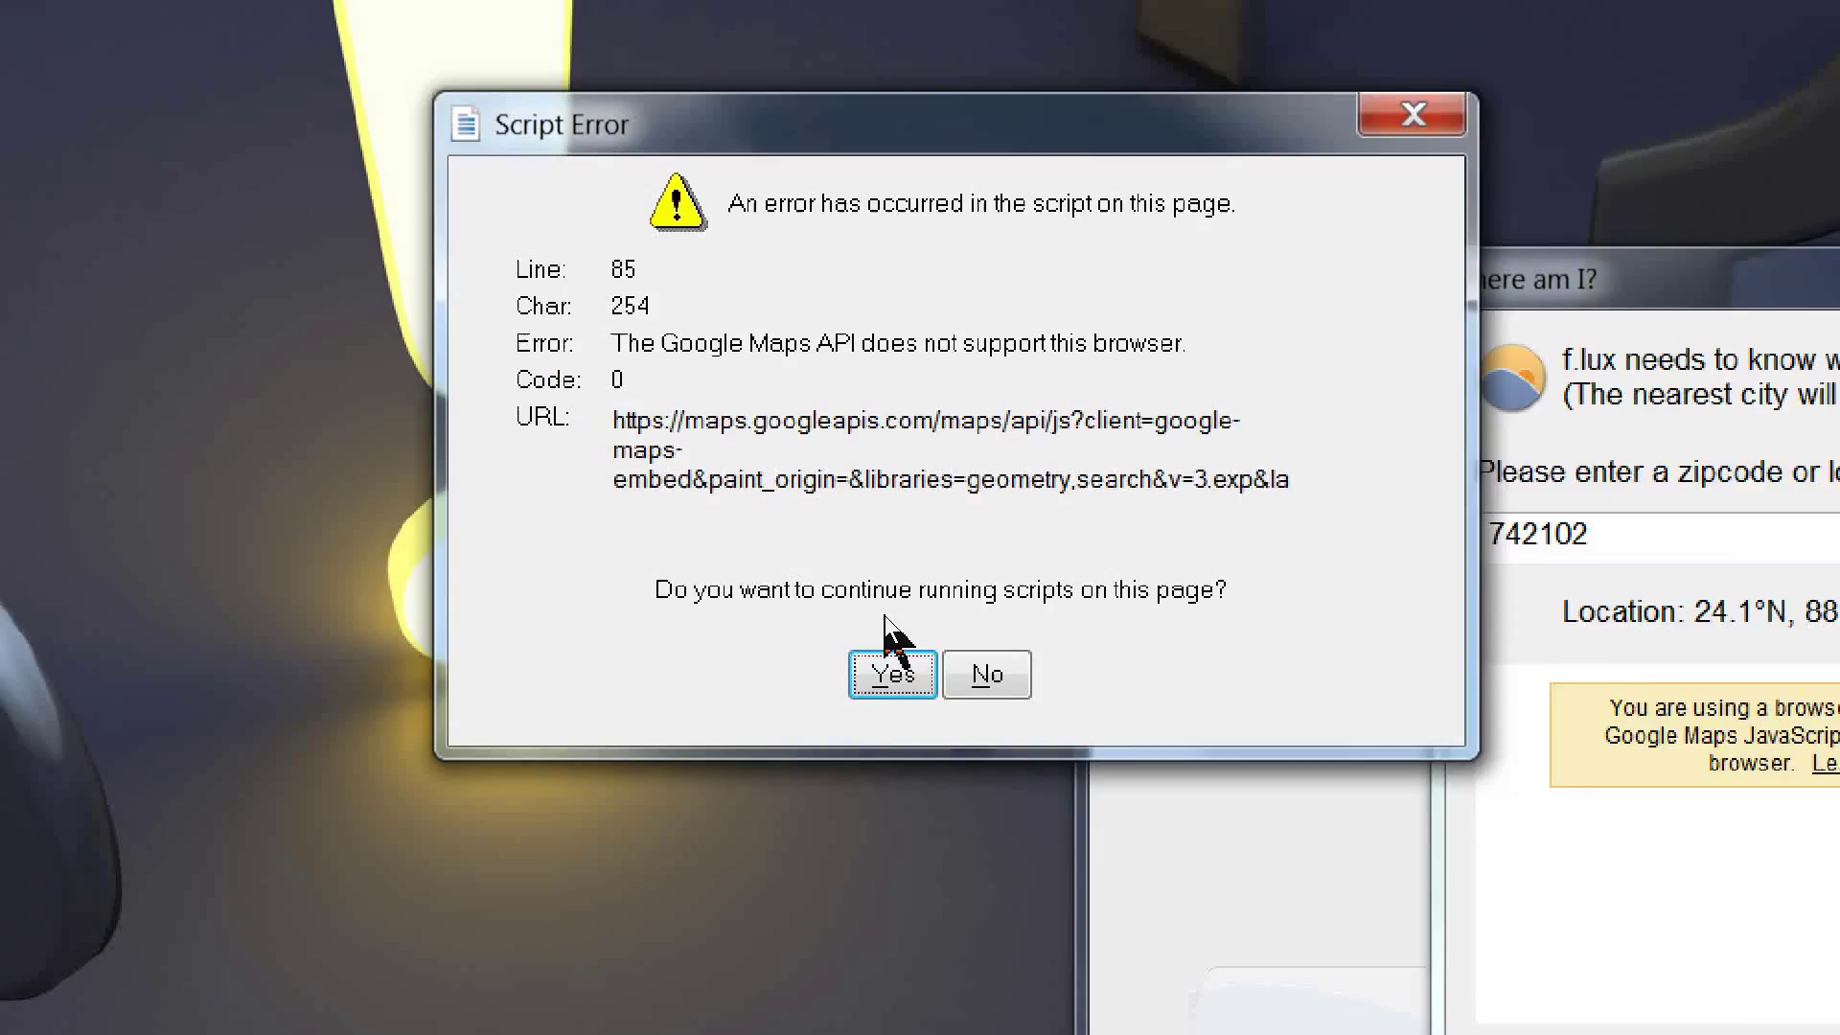
click(891, 672)
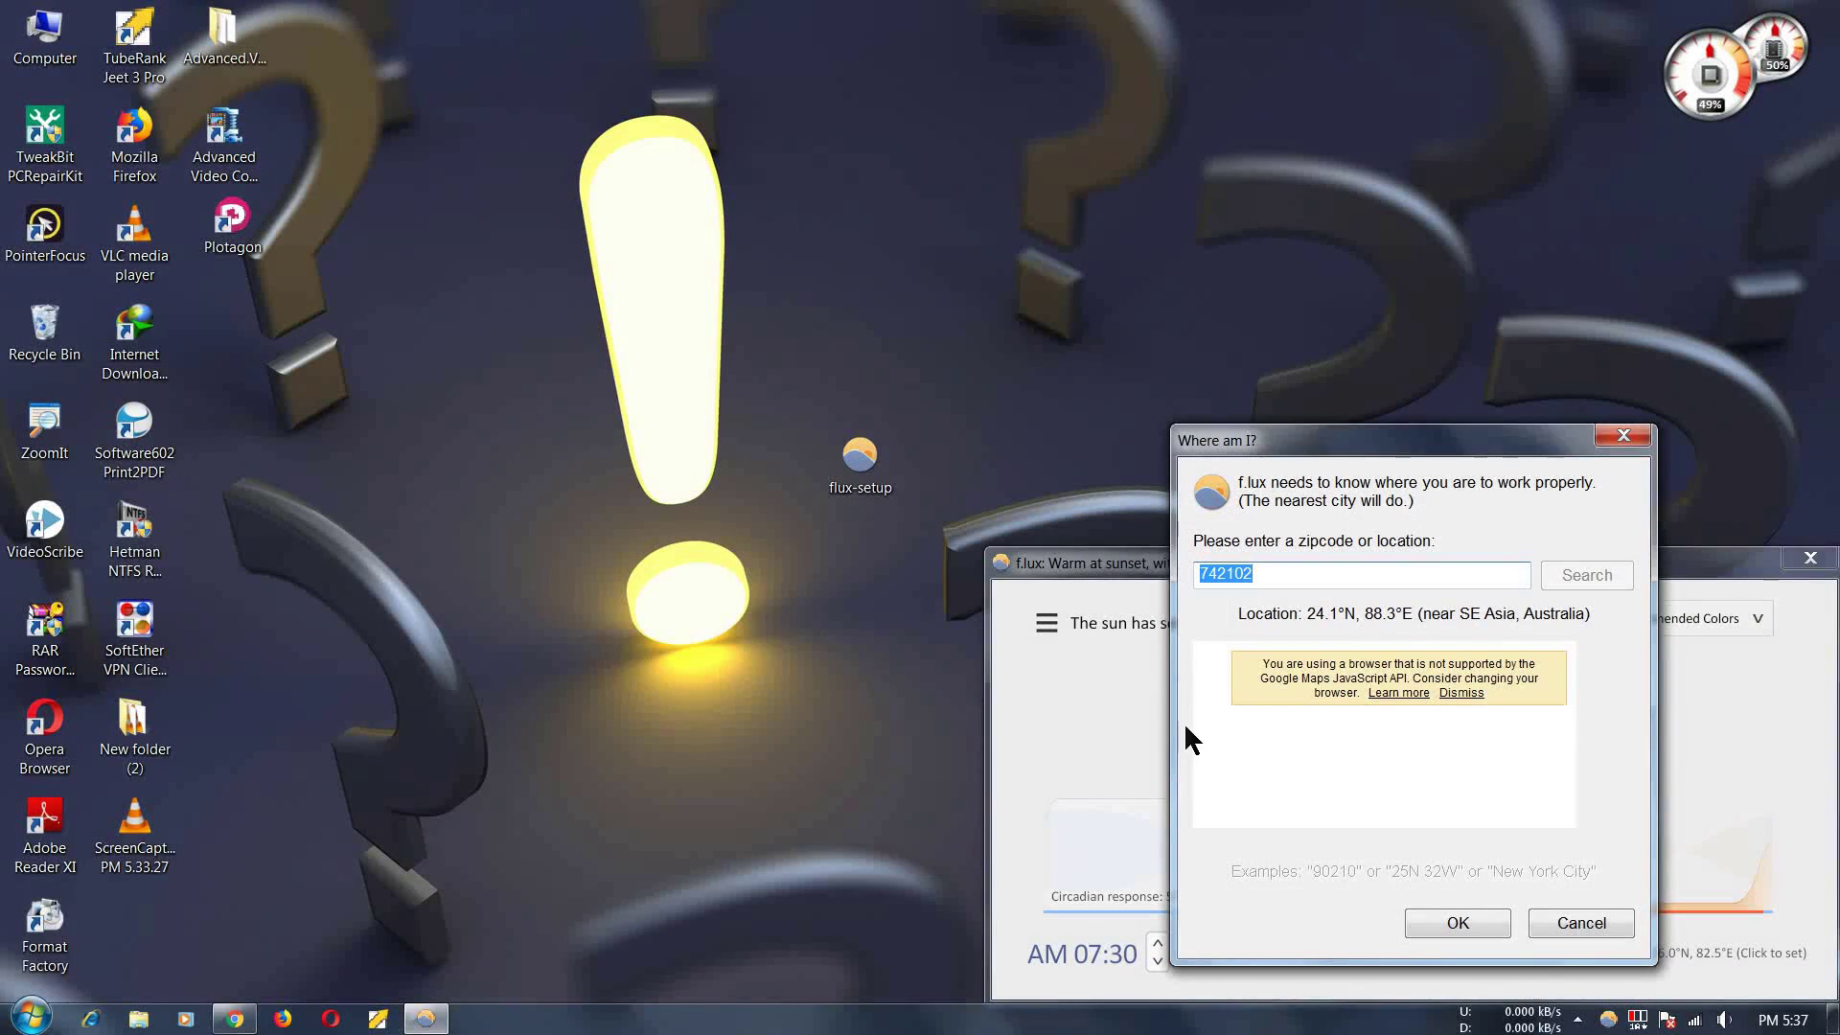
click(1435, 926)
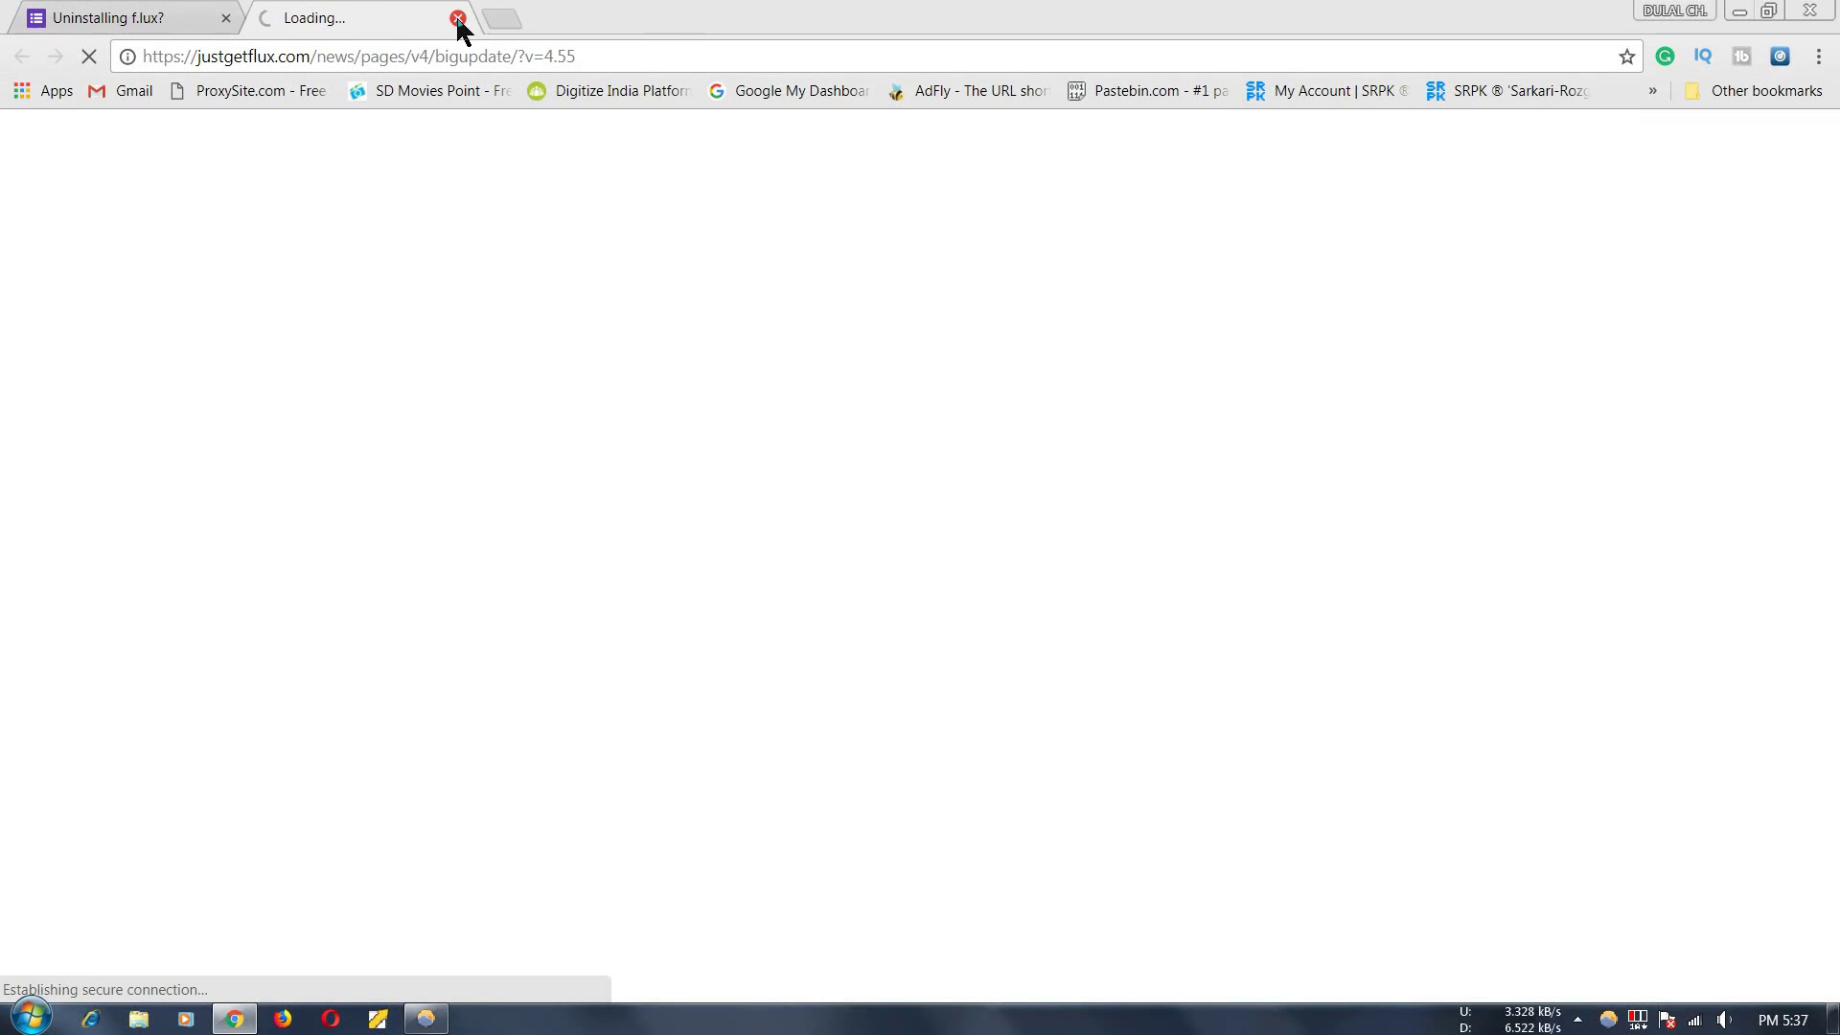
- Close the f.lux update page and the uninstall survey in the browser, leaving a blank new tab, and minimize the window
click(458, 19)
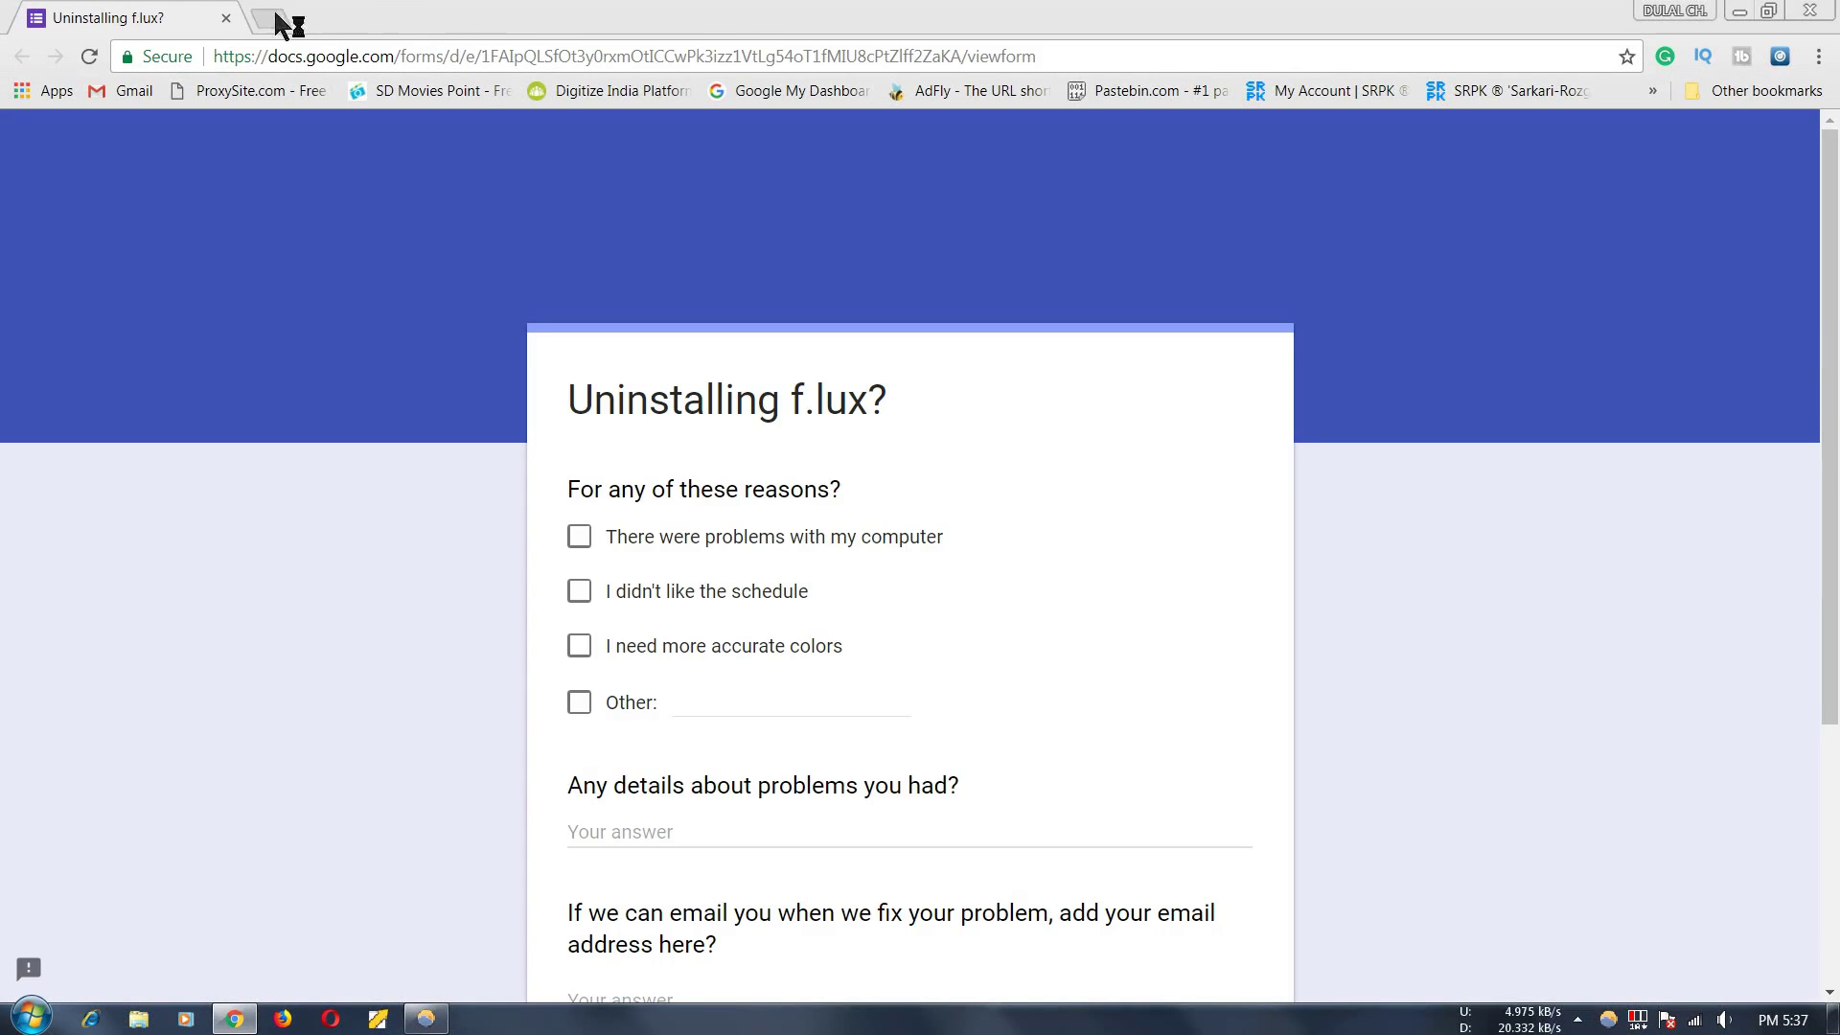
click(278, 21)
click(228, 20)
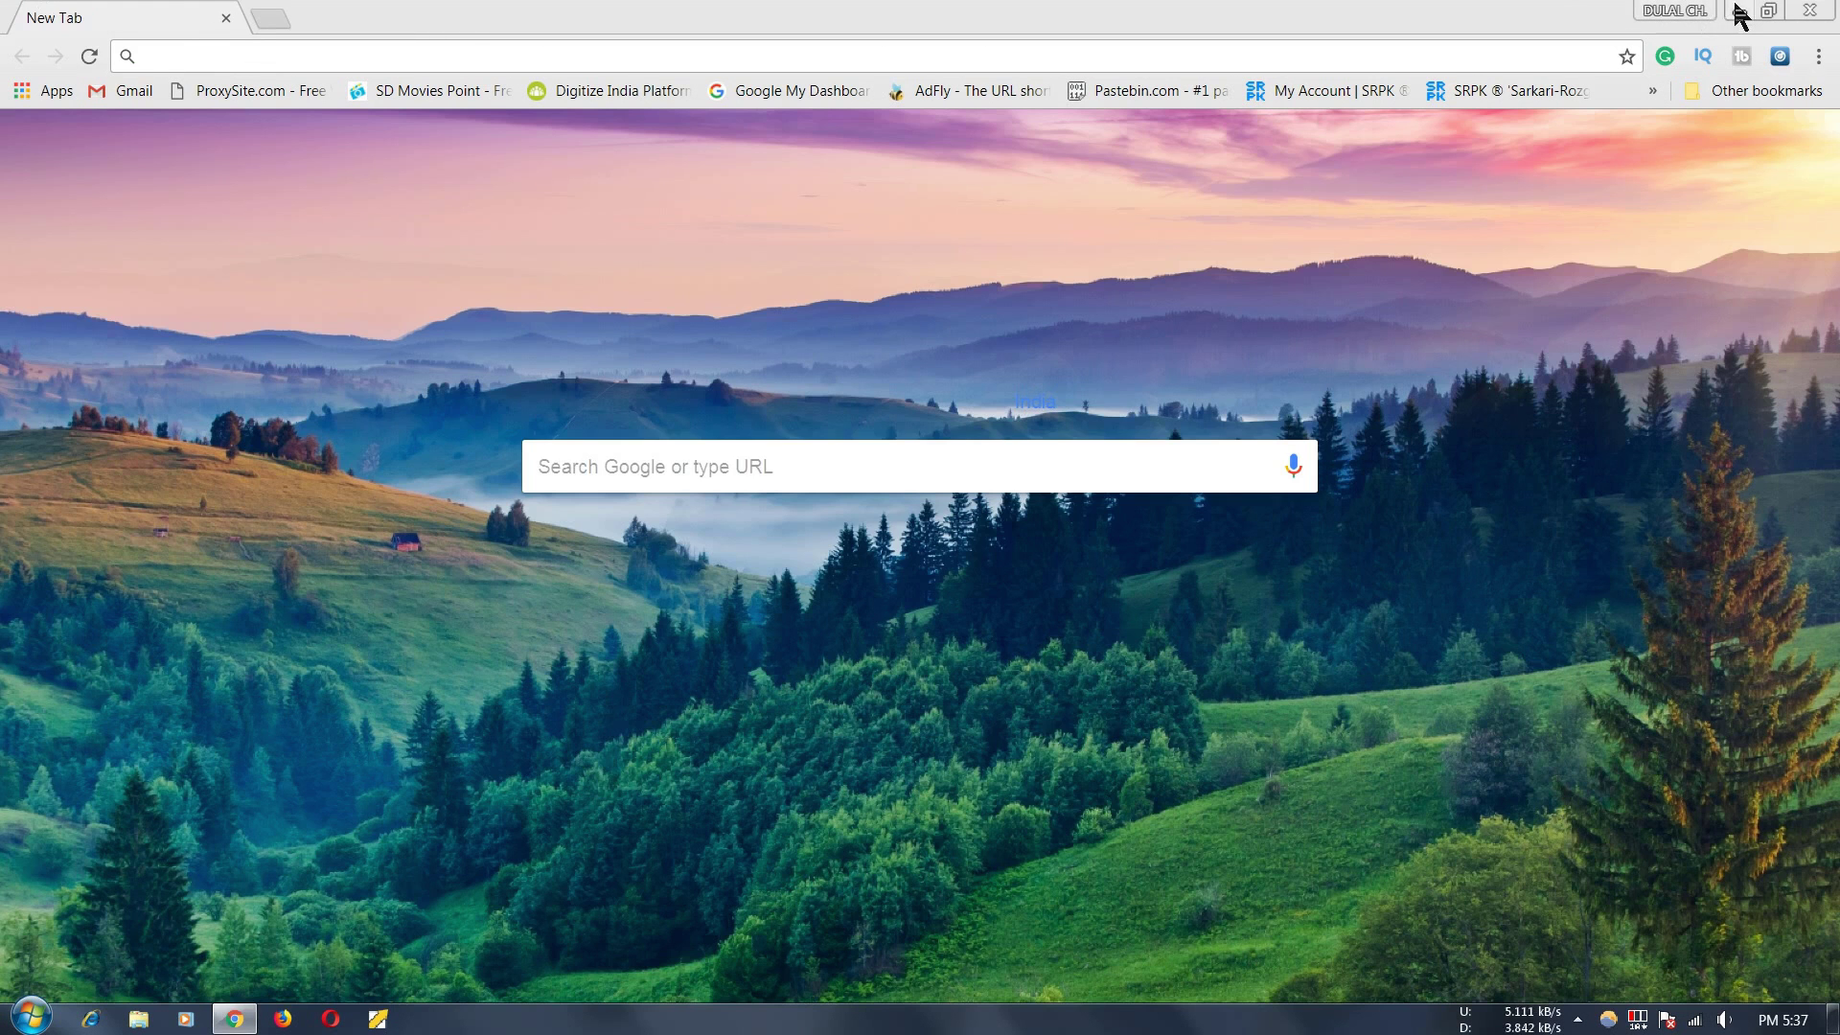
click(1738, 11)
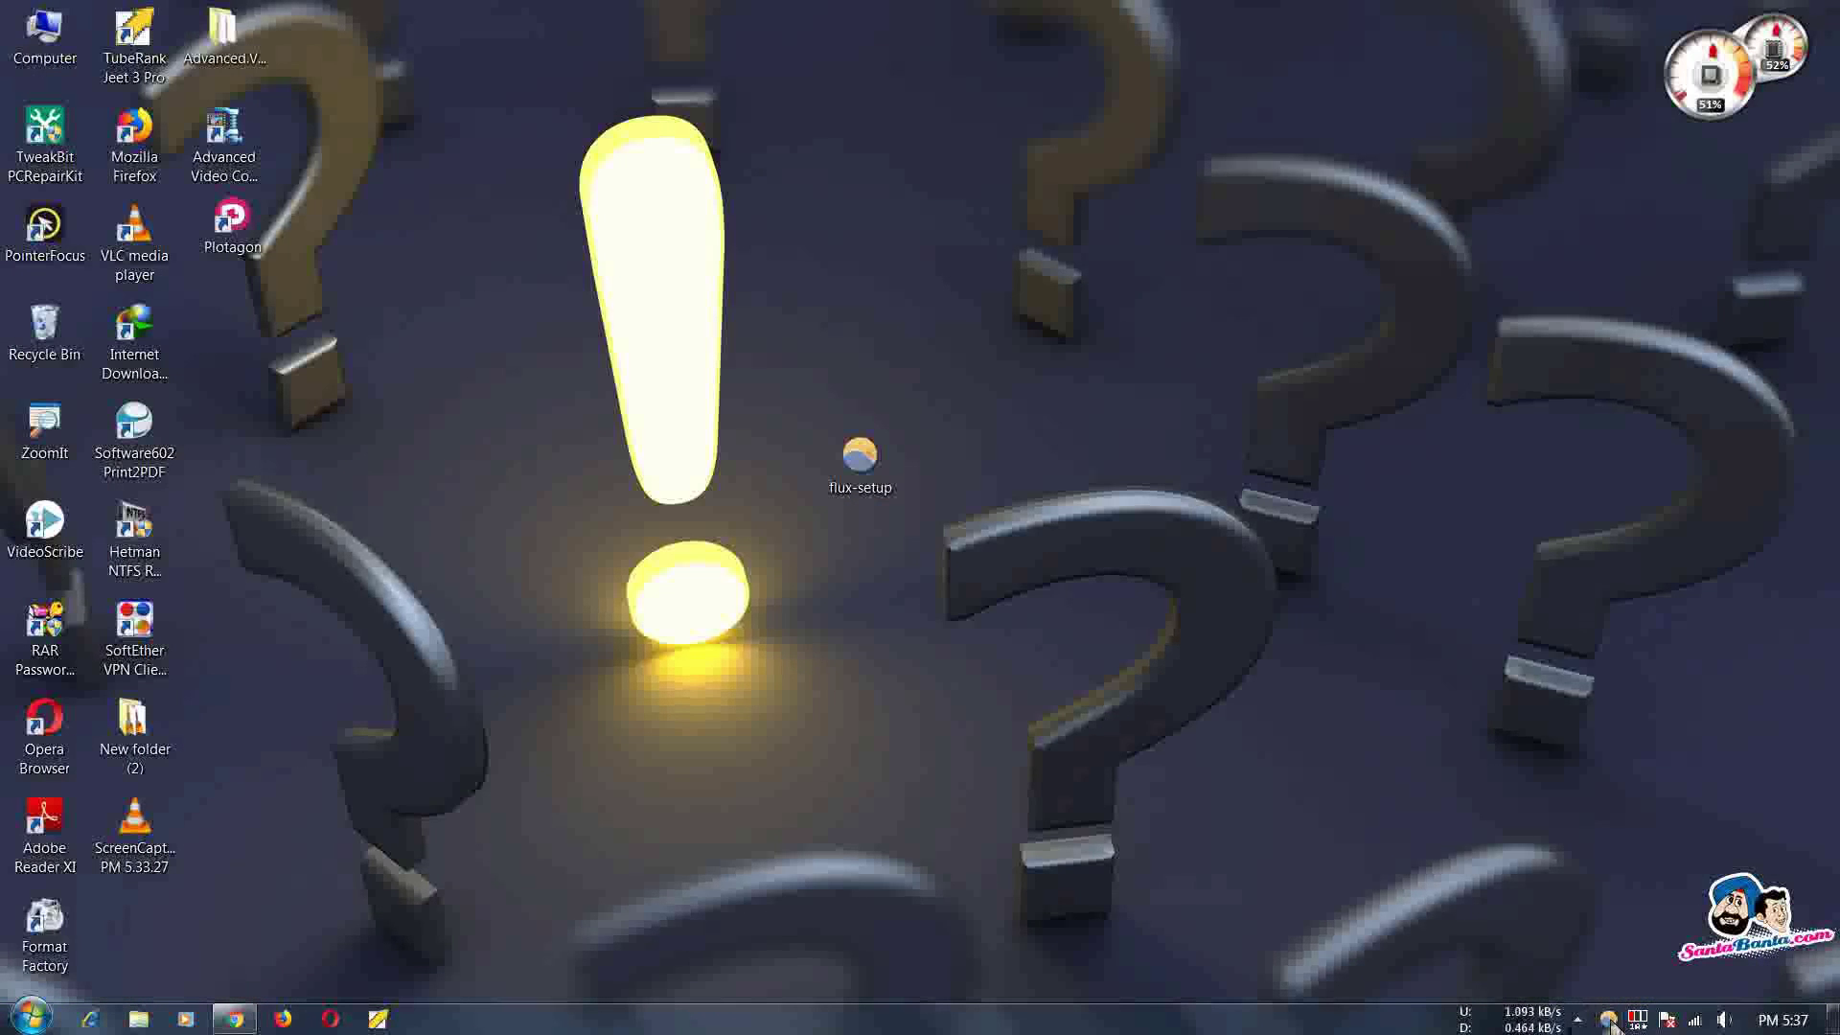
- Open the f.lux settings window and set the sunset color temperature to 4000K
click(1609, 1020)
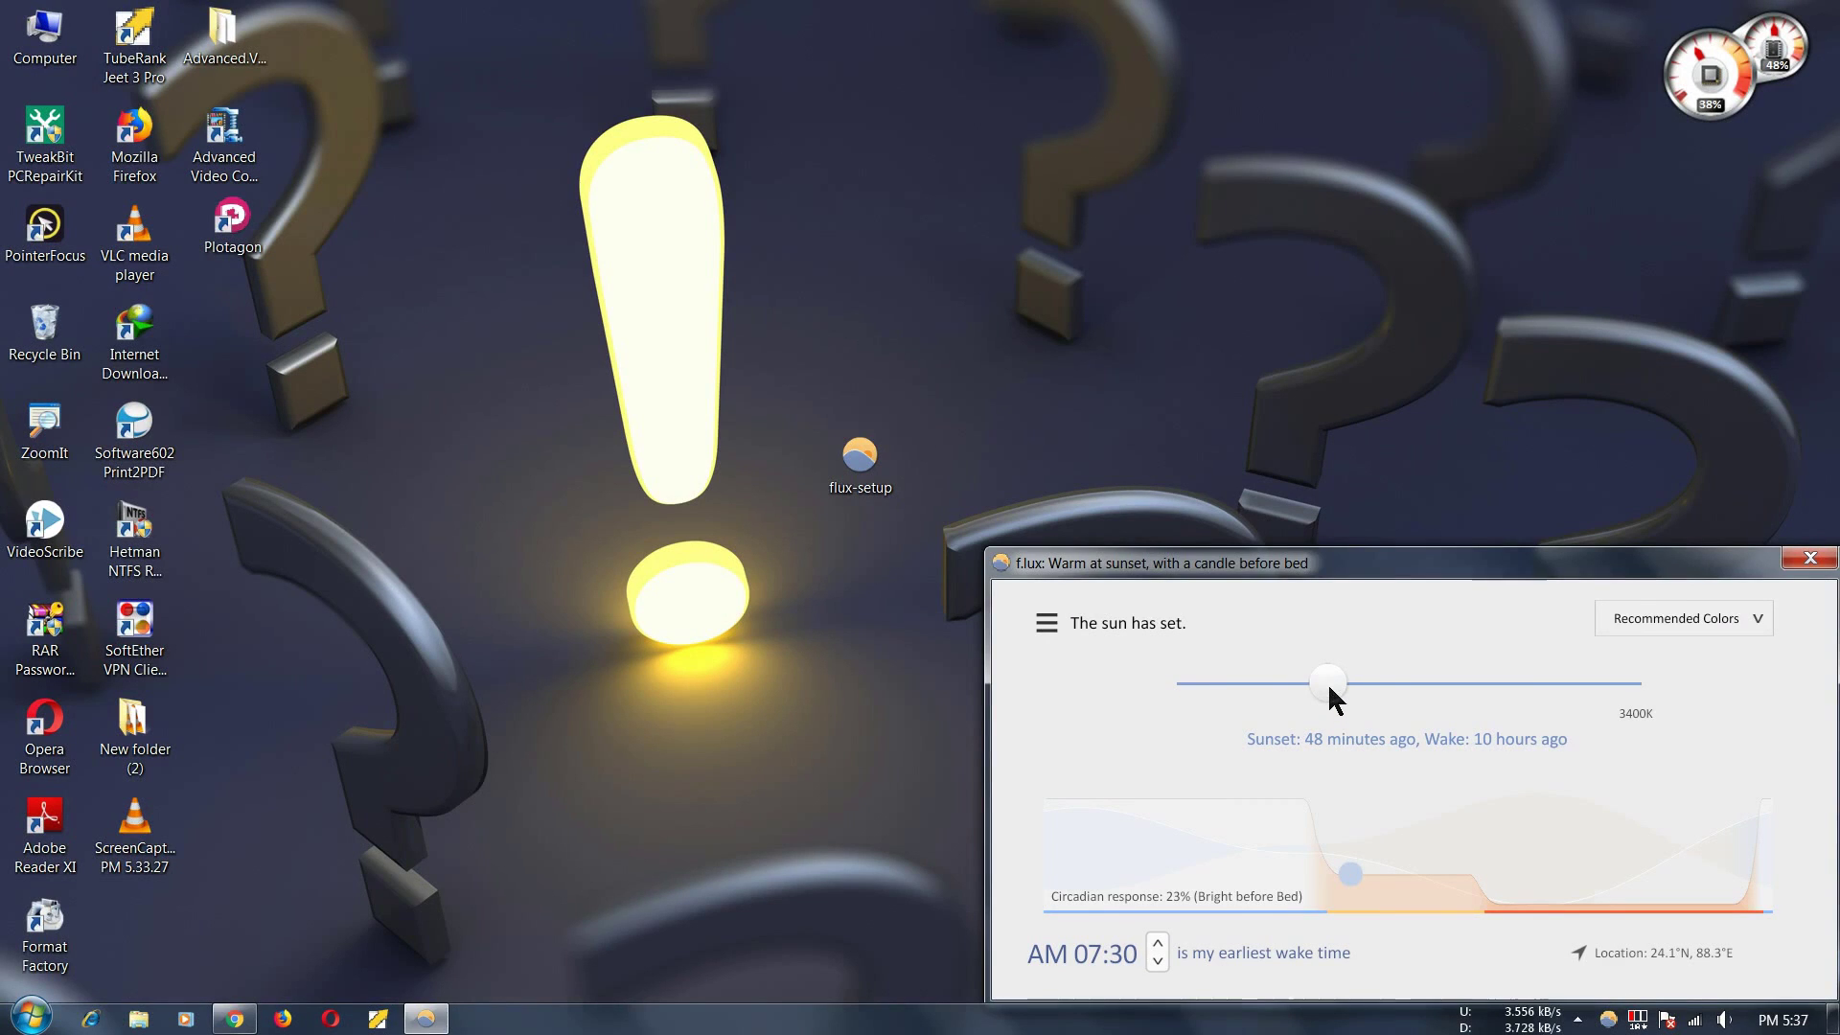
drag(1329, 698, 1385, 688)
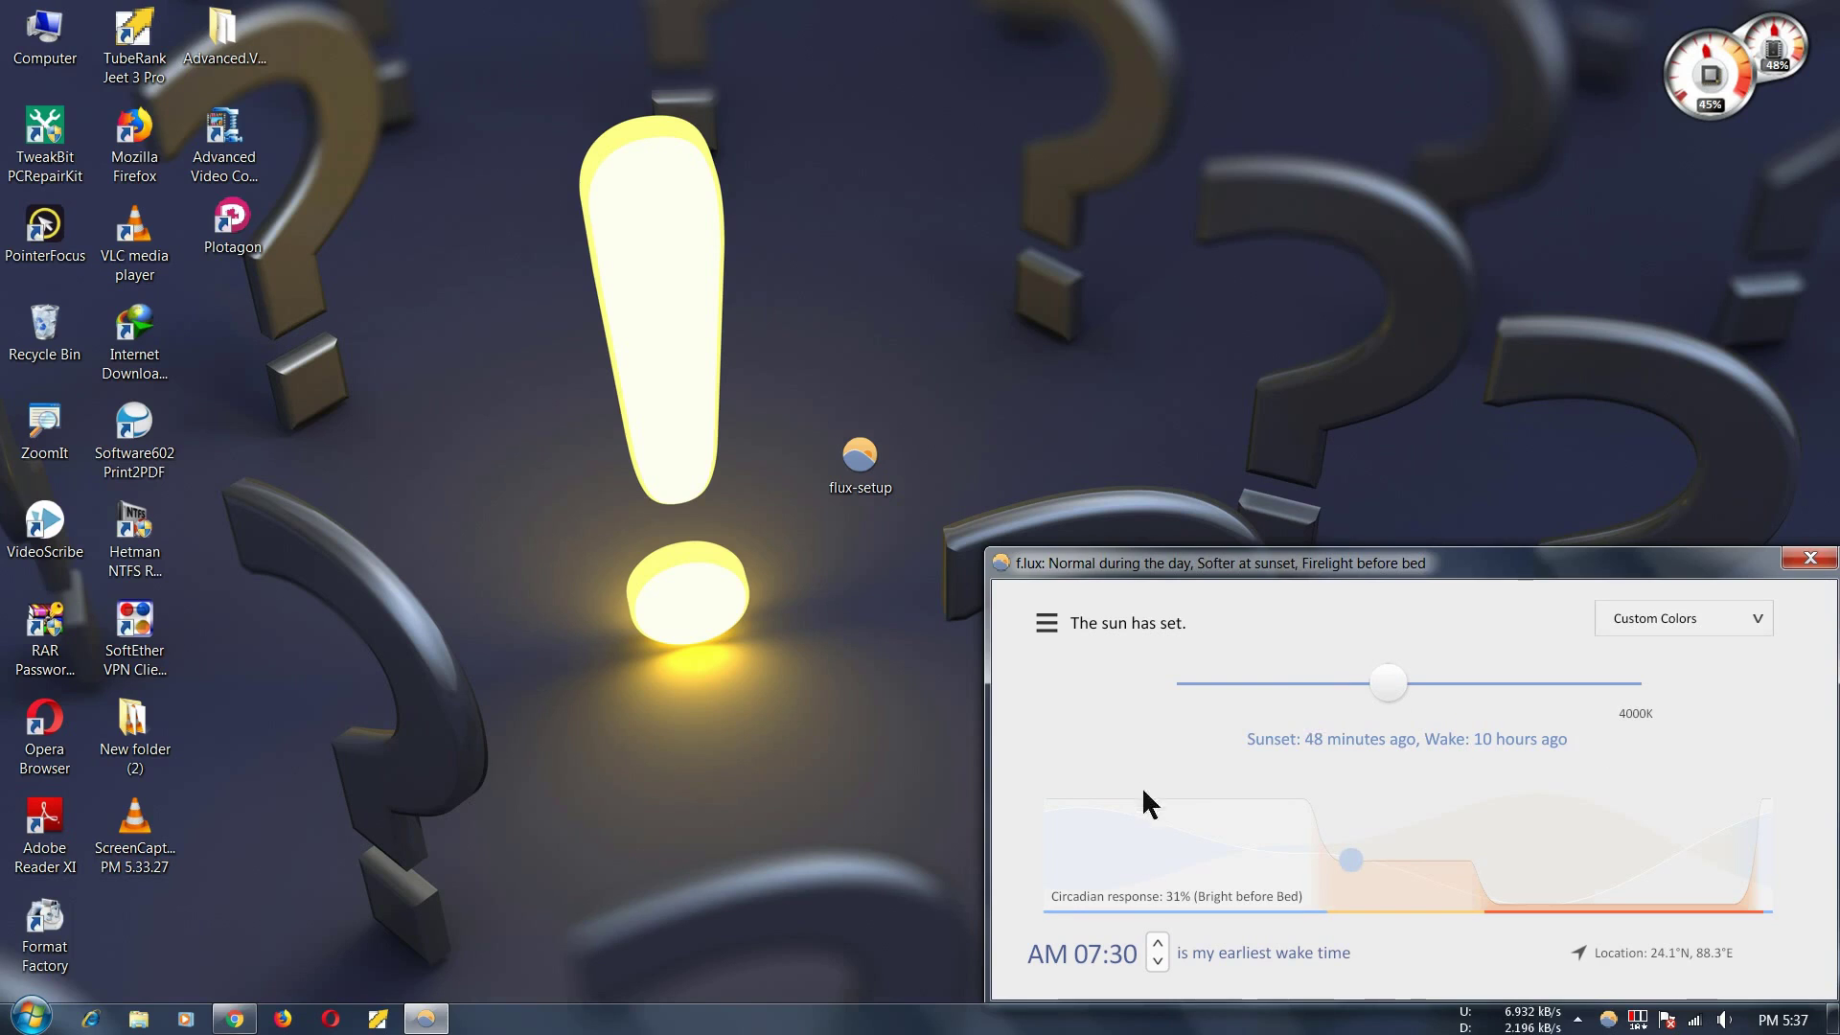
mouse_move(1152, 812)
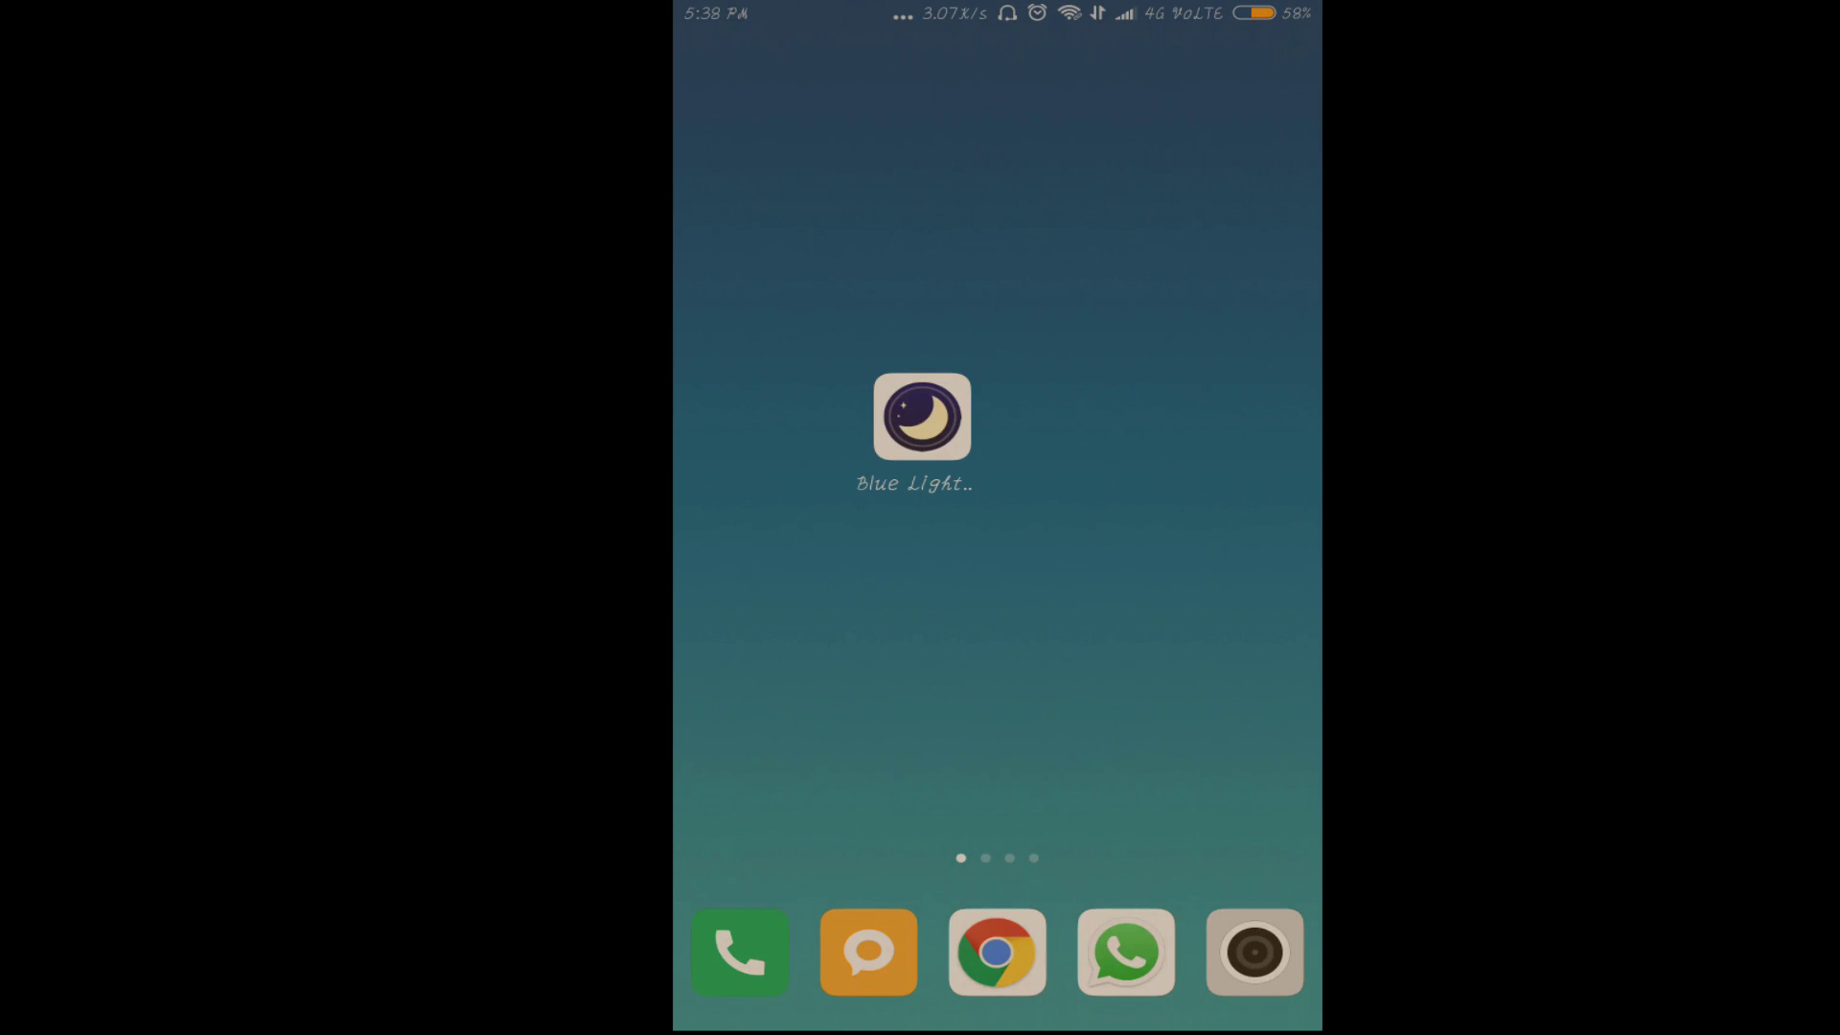
- Open the Play Store on the phone and search for "blue light filter"
click(1240, 526)
drag(1209, 604, 919, 606)
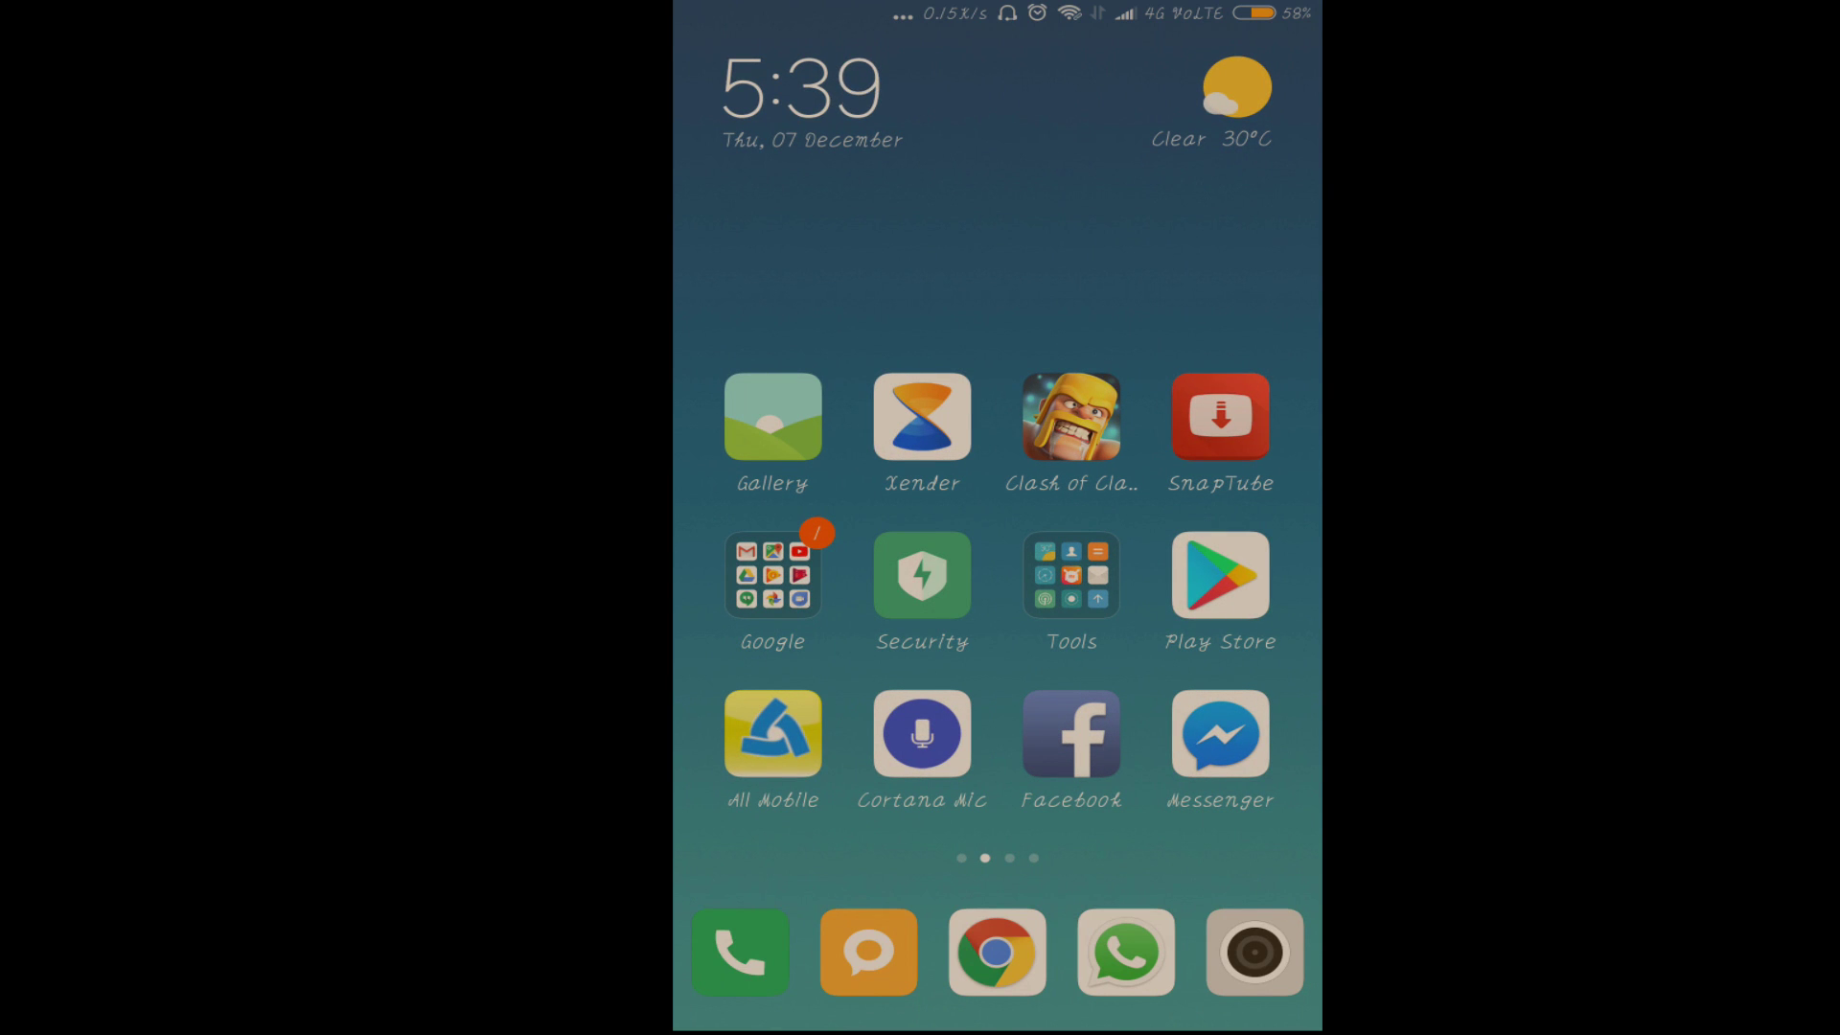
click(1220, 574)
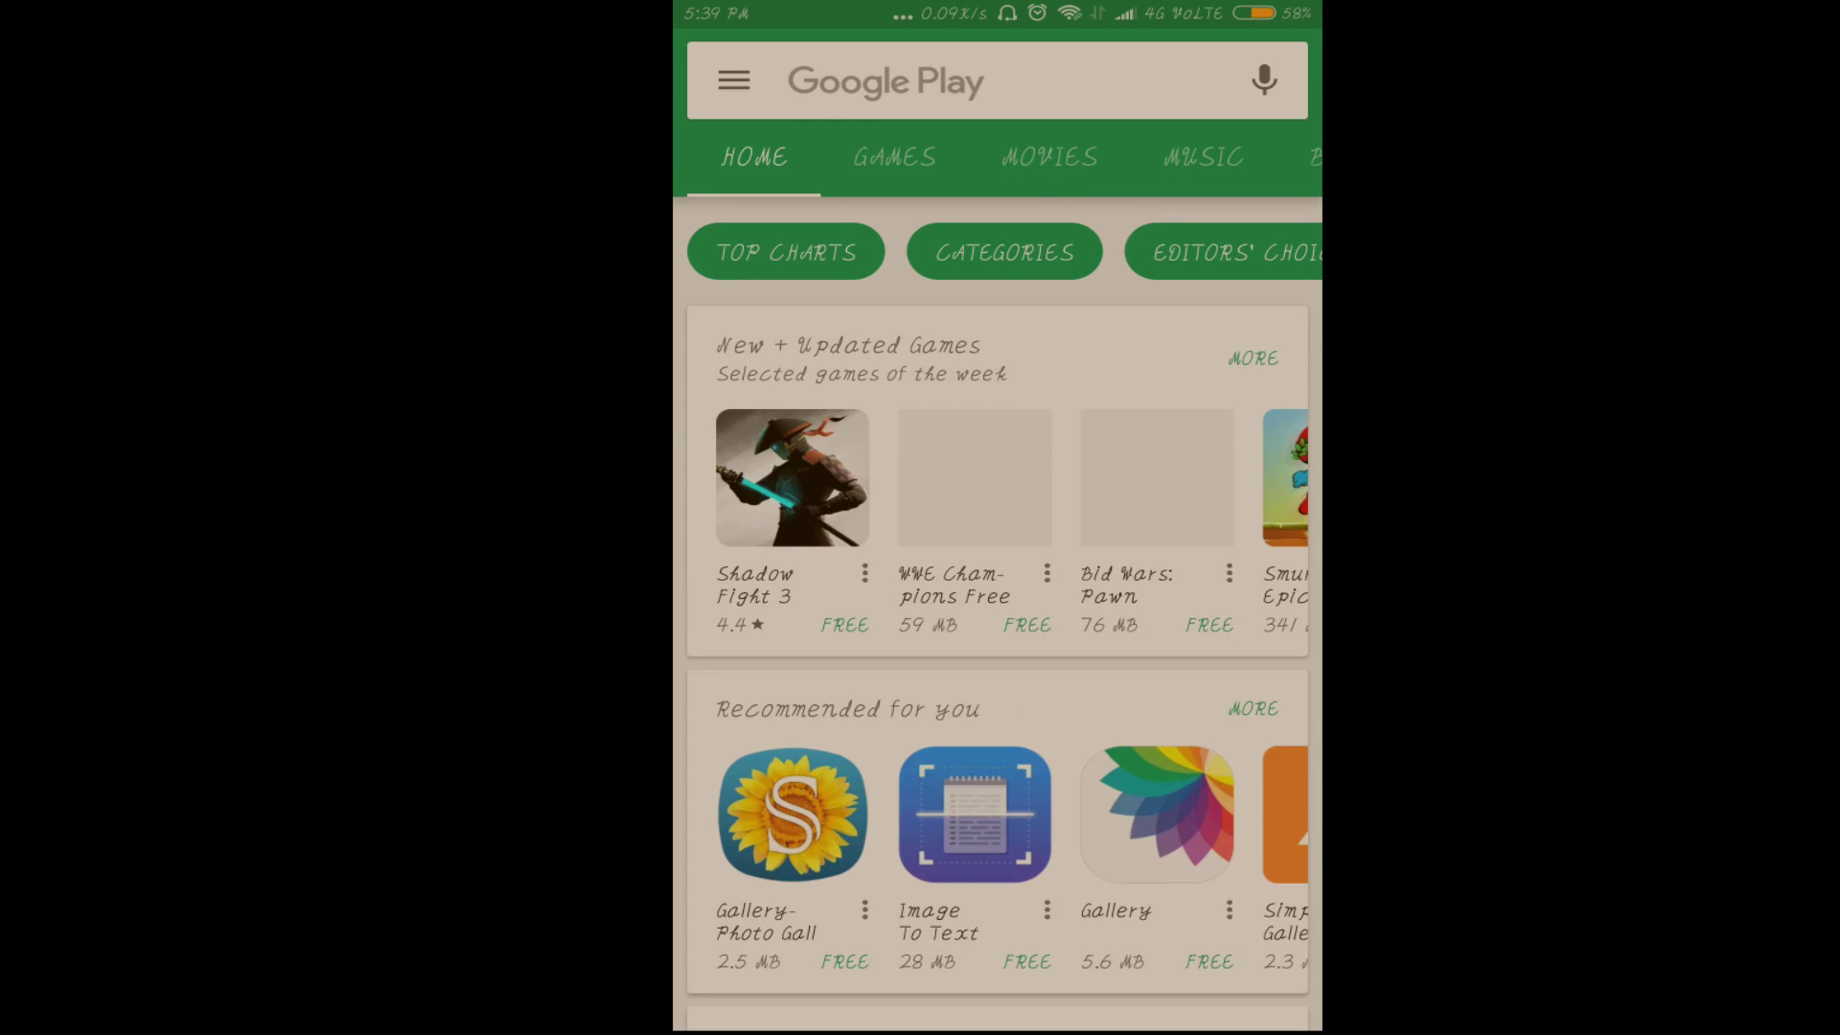
click(958, 80)
text(blue light filter)
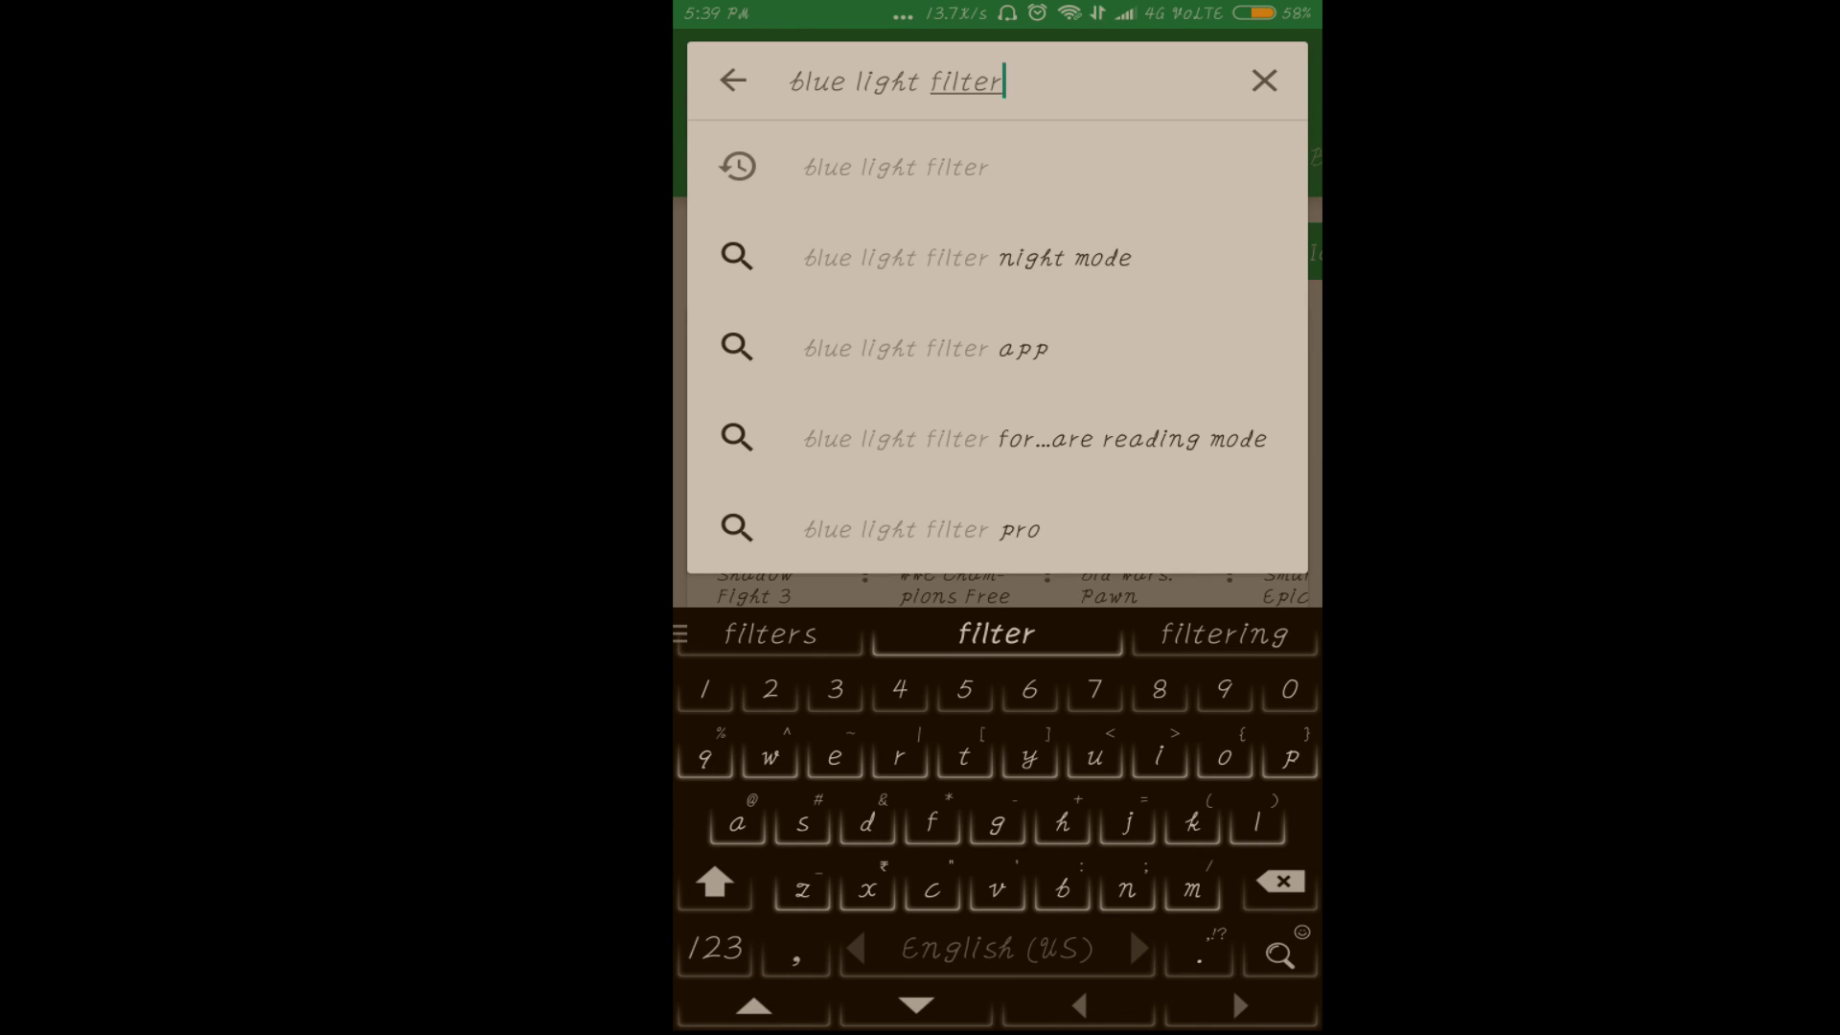
click(1280, 954)
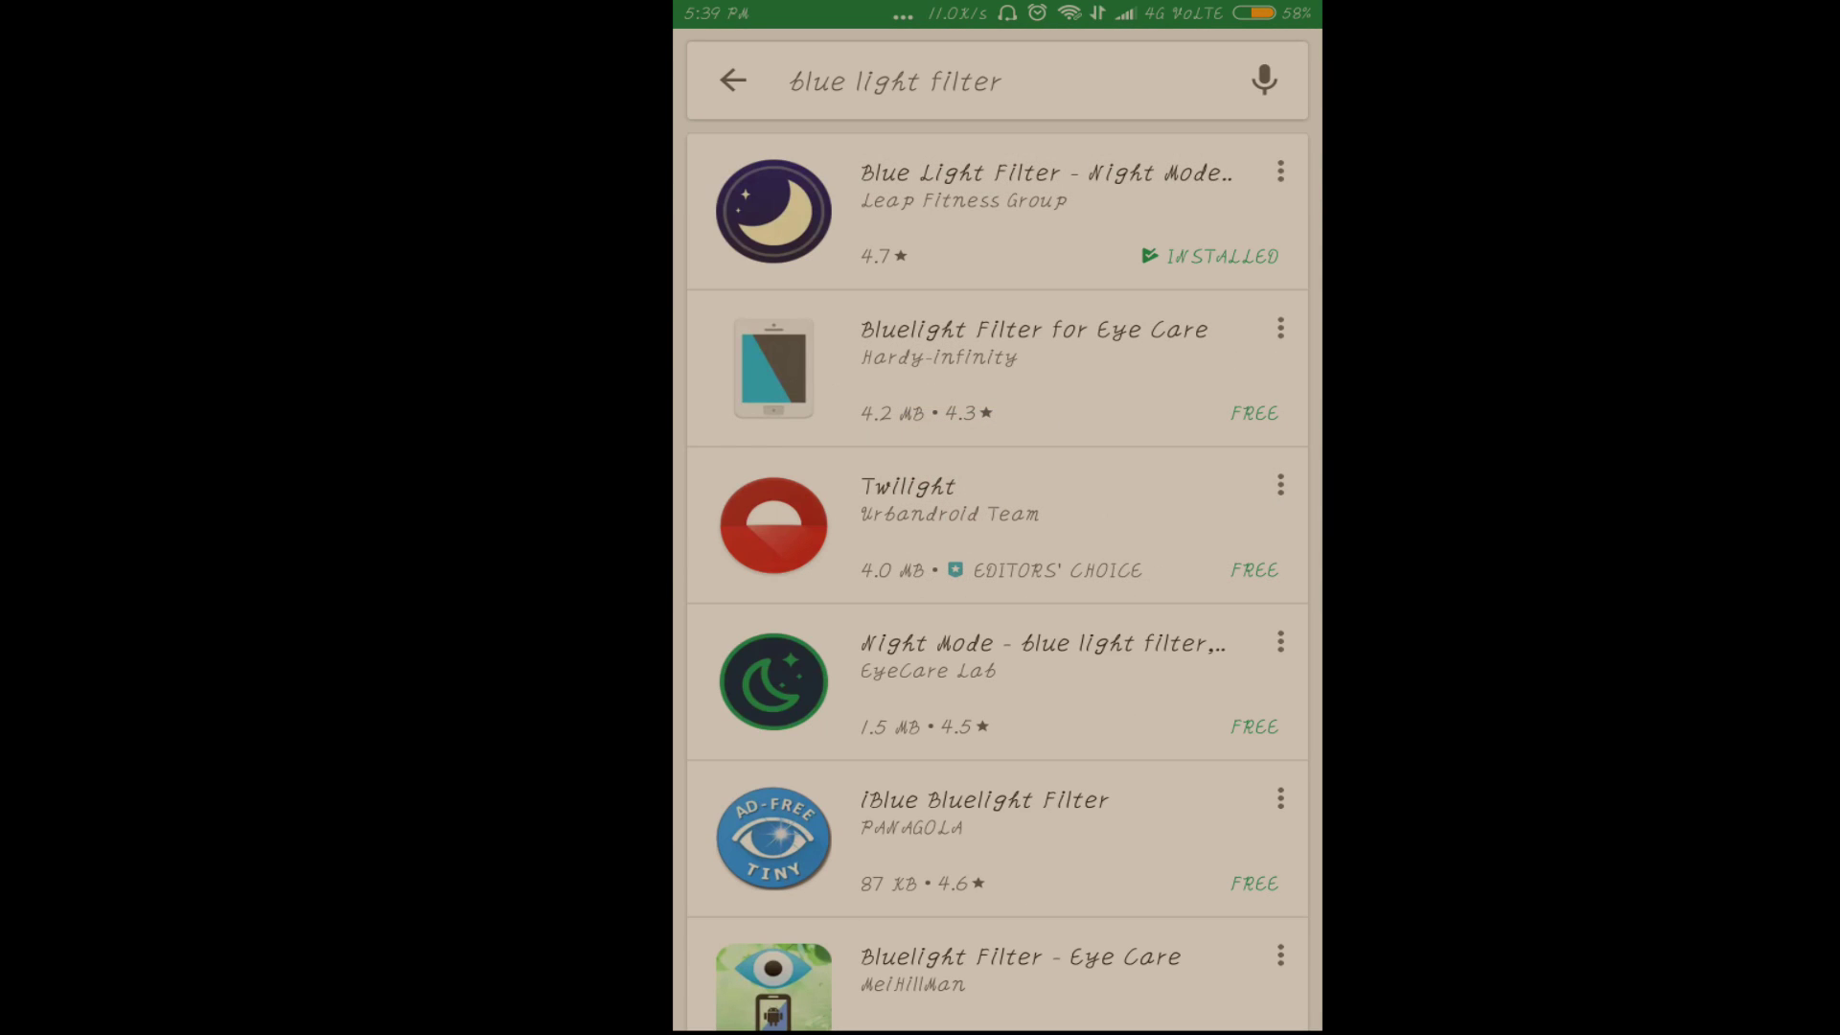
- Open the store page of Blue Light Filter - Night Mode by Leap Fitness Group from the search results
drag(1234, 810, 1256, 665)
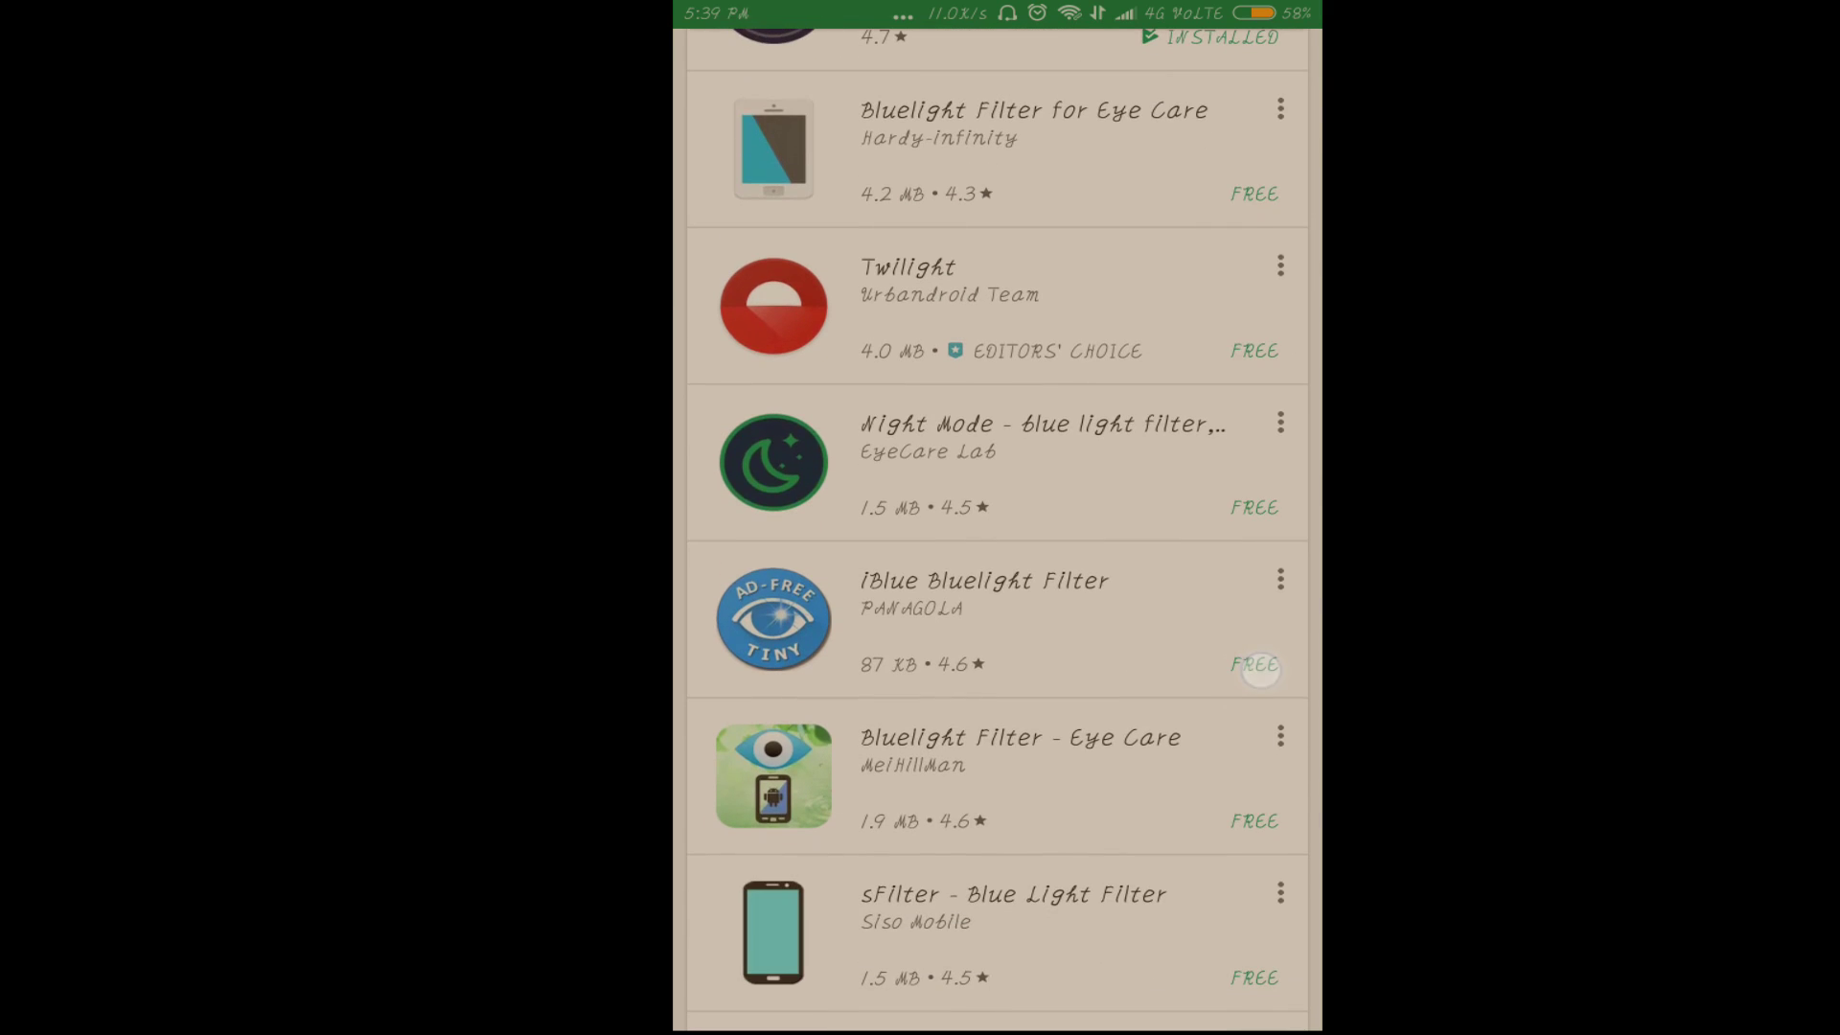
drag(1234, 926, 1263, 686)
drag(1241, 613, 1227, 821)
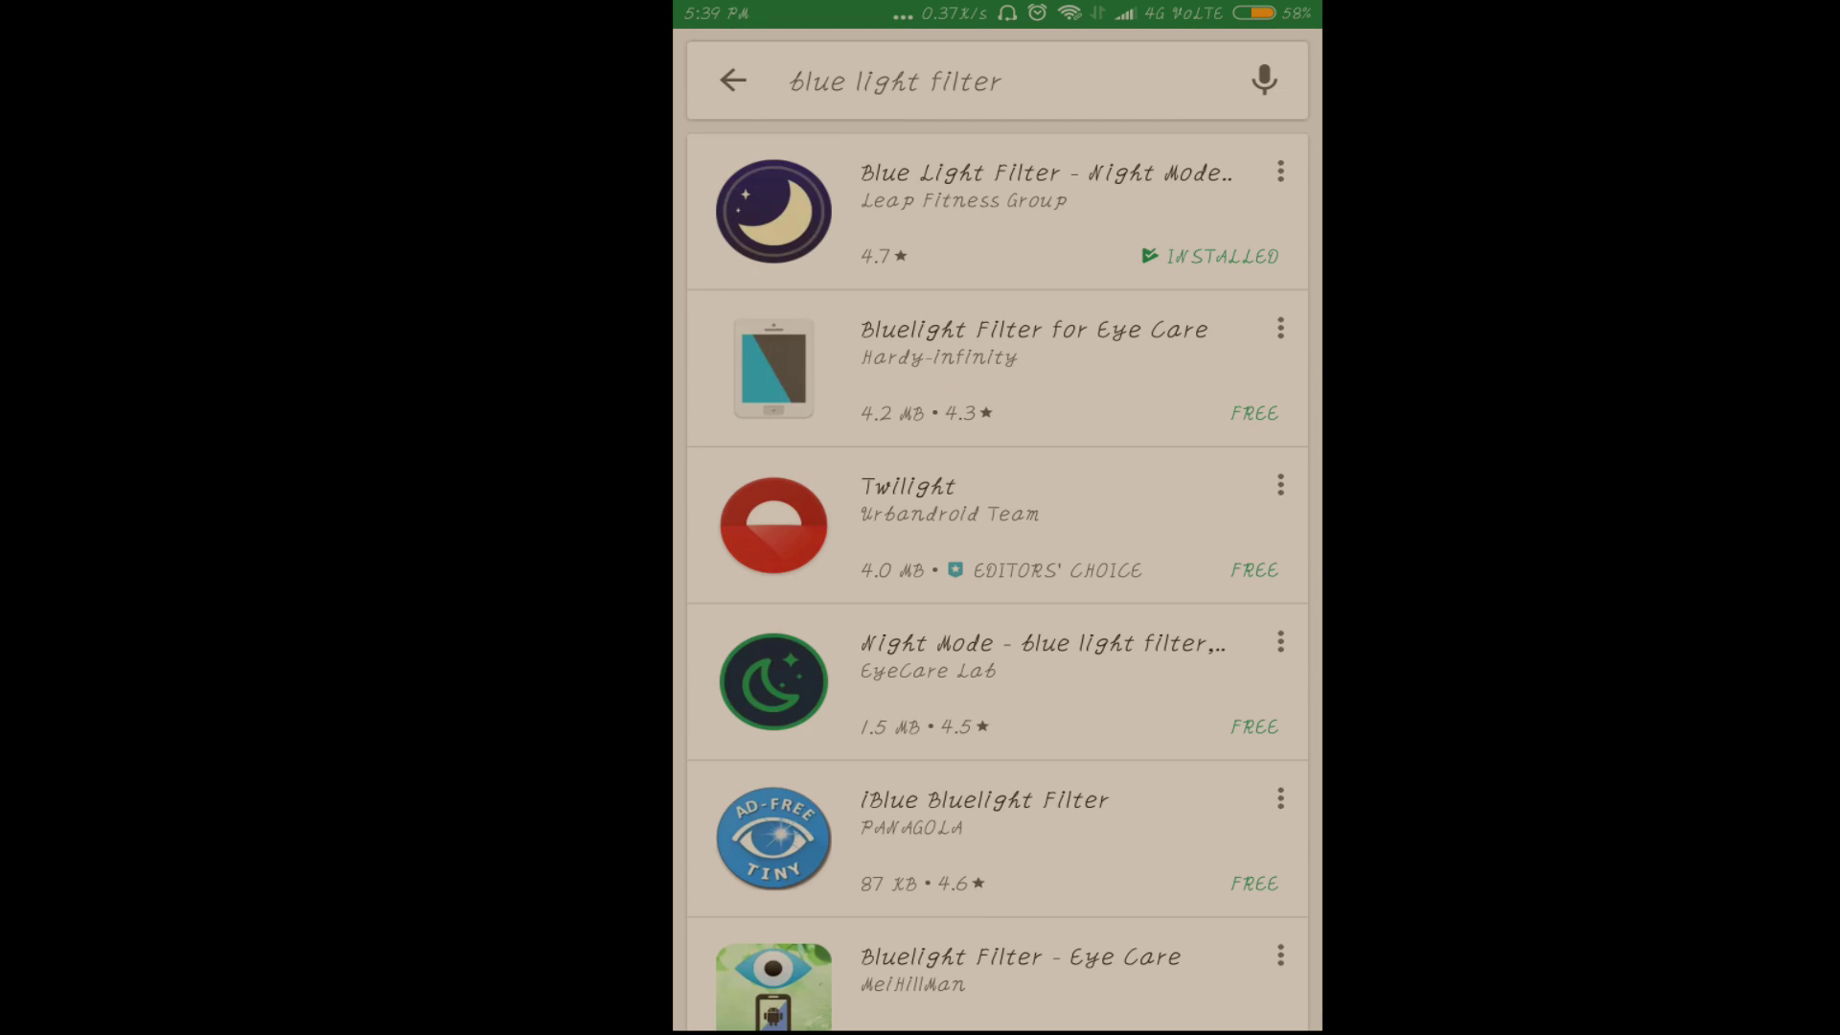
click(934, 213)
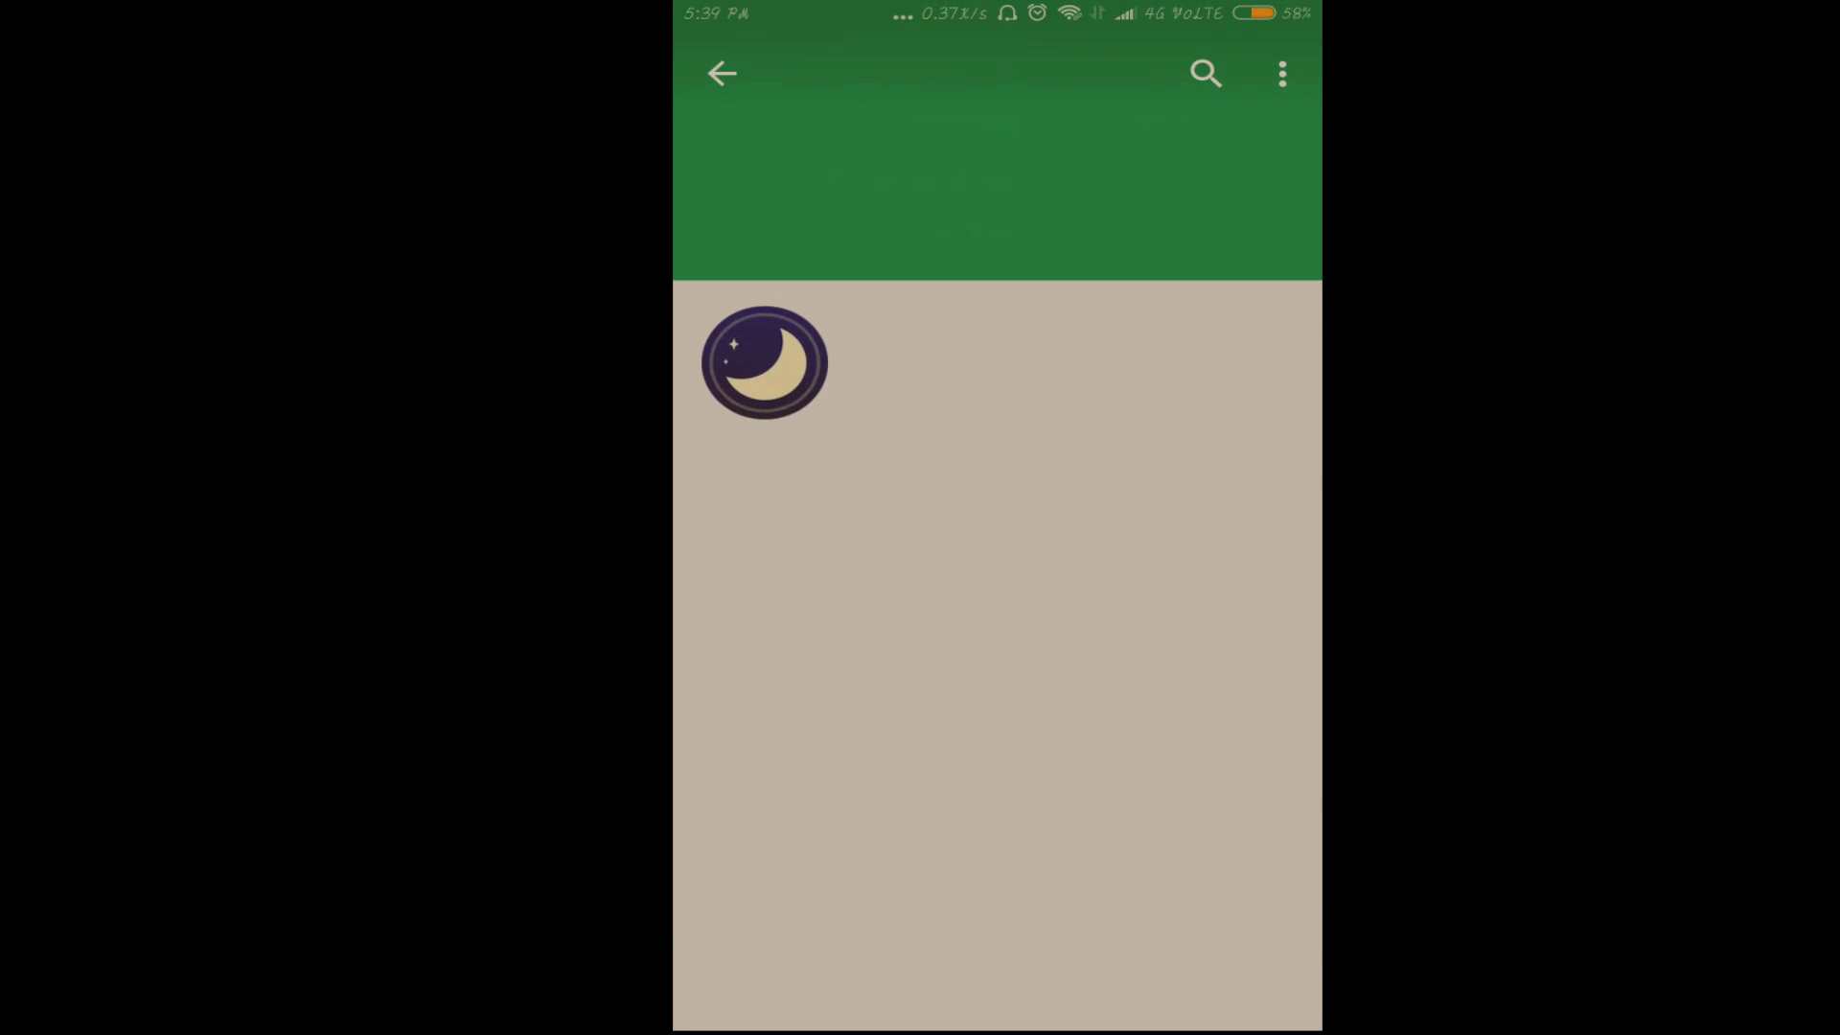
- Examine the Blue Light Filter app's preview images, description and user reviews on its store page
drag(1193, 958, 1181, 842)
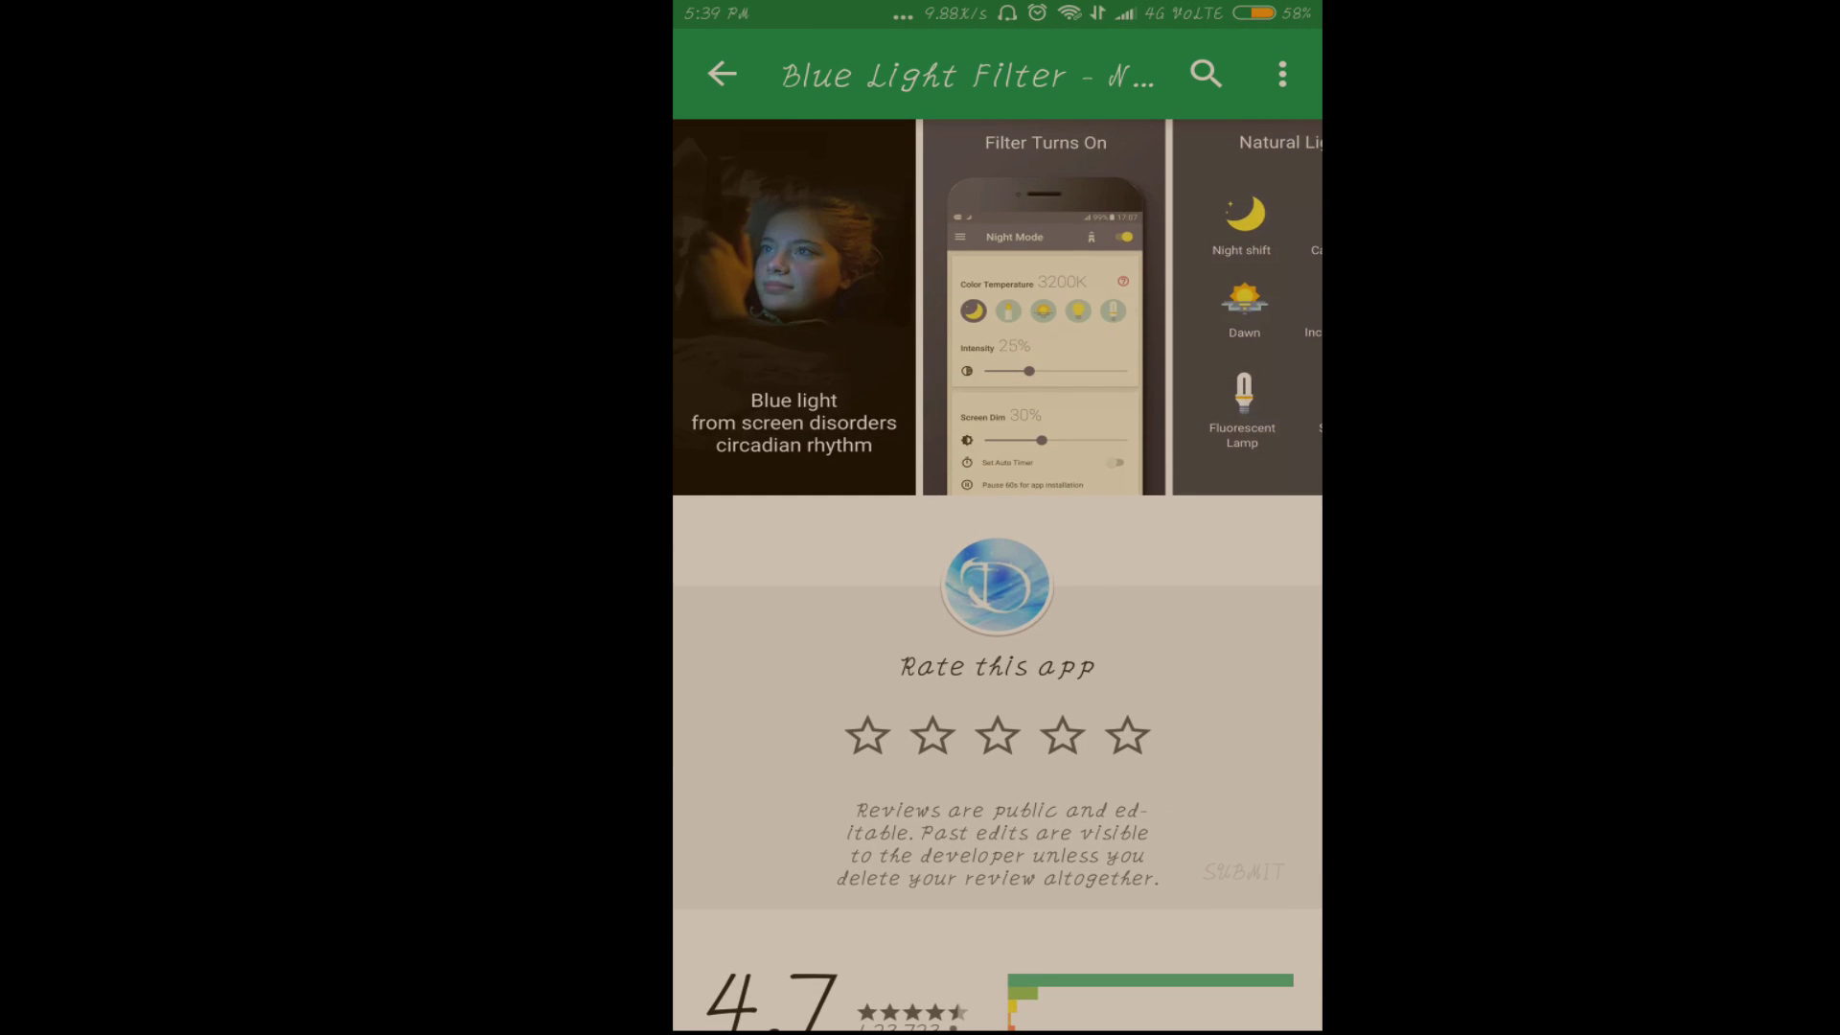
drag(1203, 662, 1172, 1016)
drag(1306, 739, 1073, 743)
drag(1197, 690, 1112, 690)
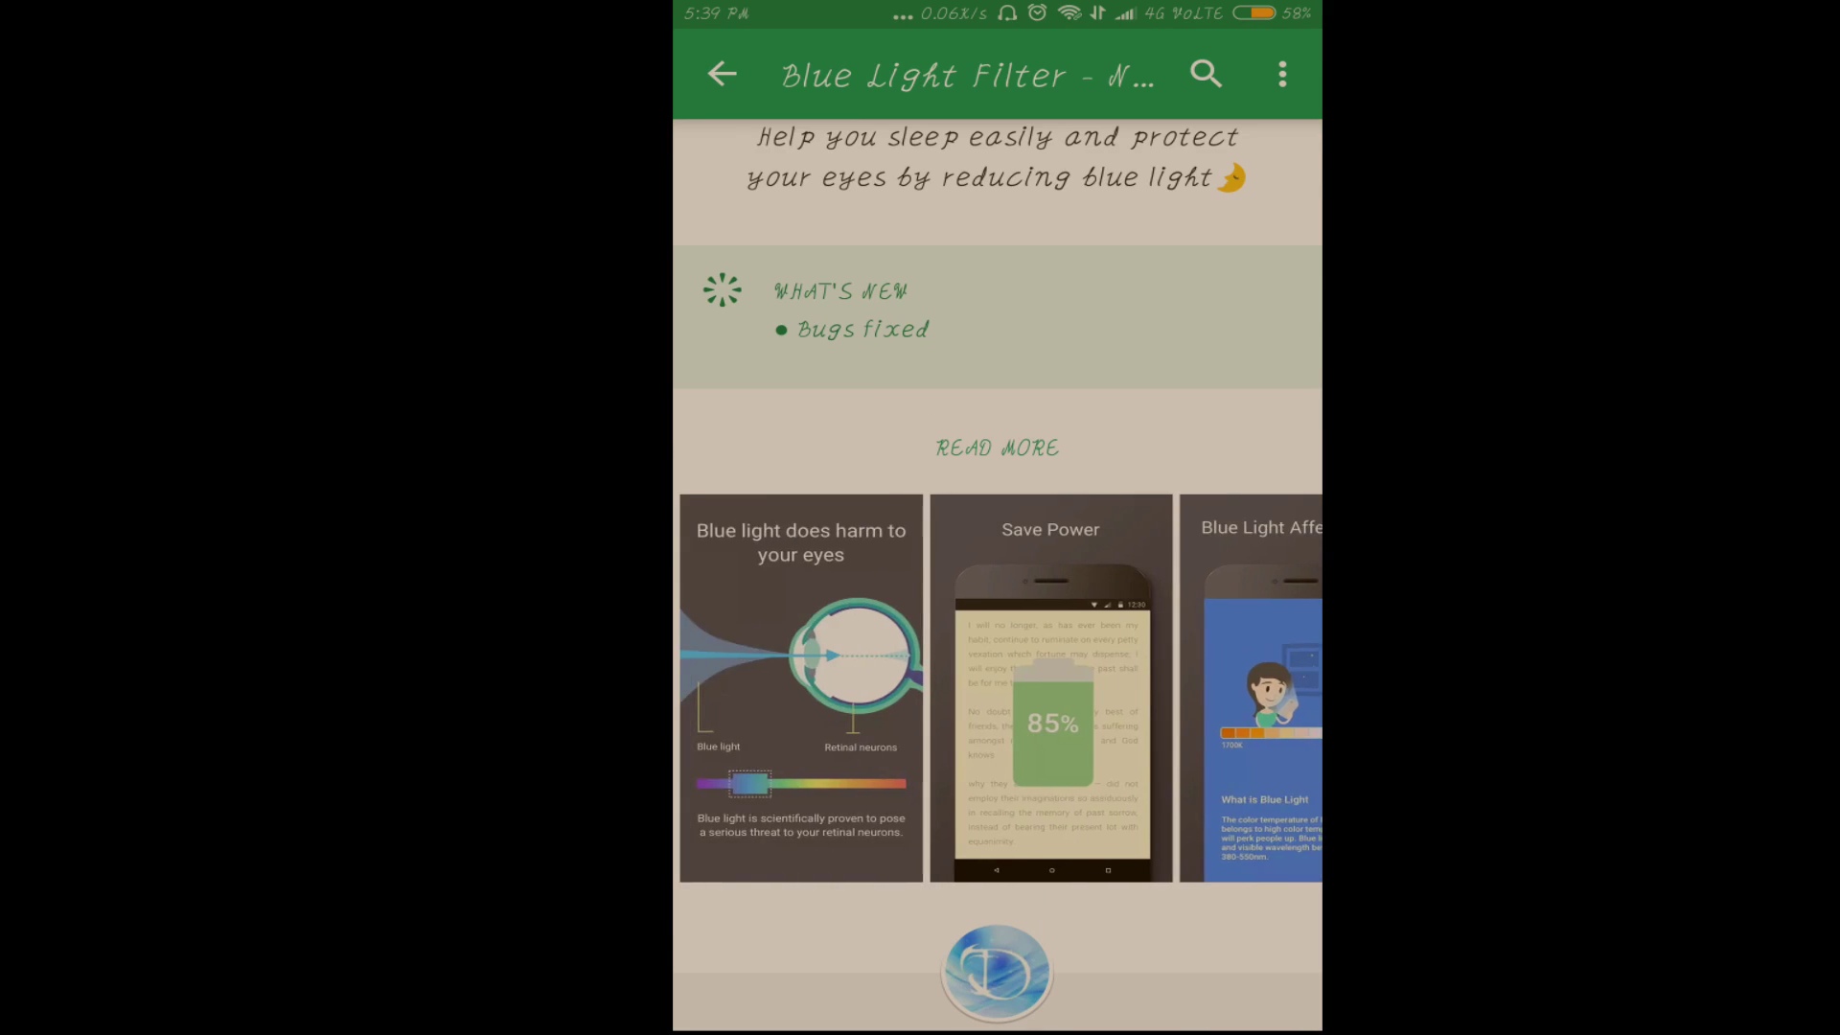
drag(997, 402, 997, 958)
drag(1239, 711, 1236, 287)
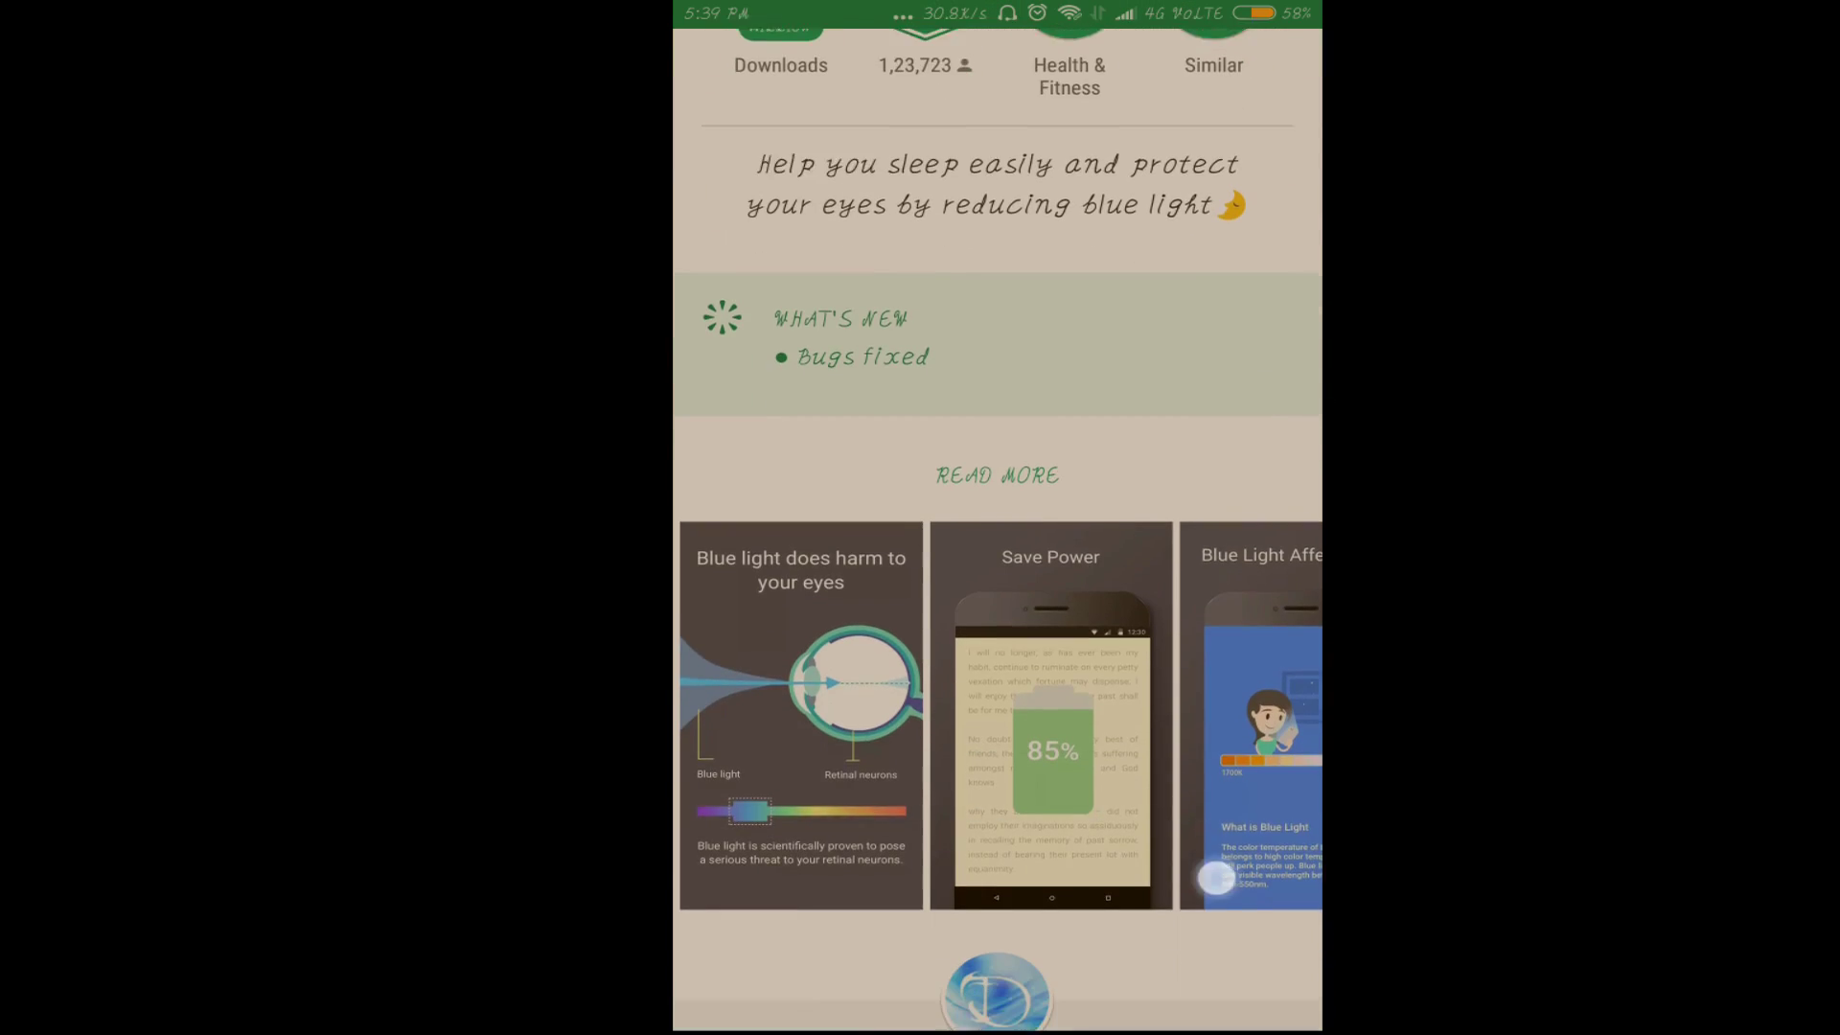
drag(1216, 875, 1263, 648)
drag(1256, 718, 1277, 616)
drag(774, 596, 773, 478)
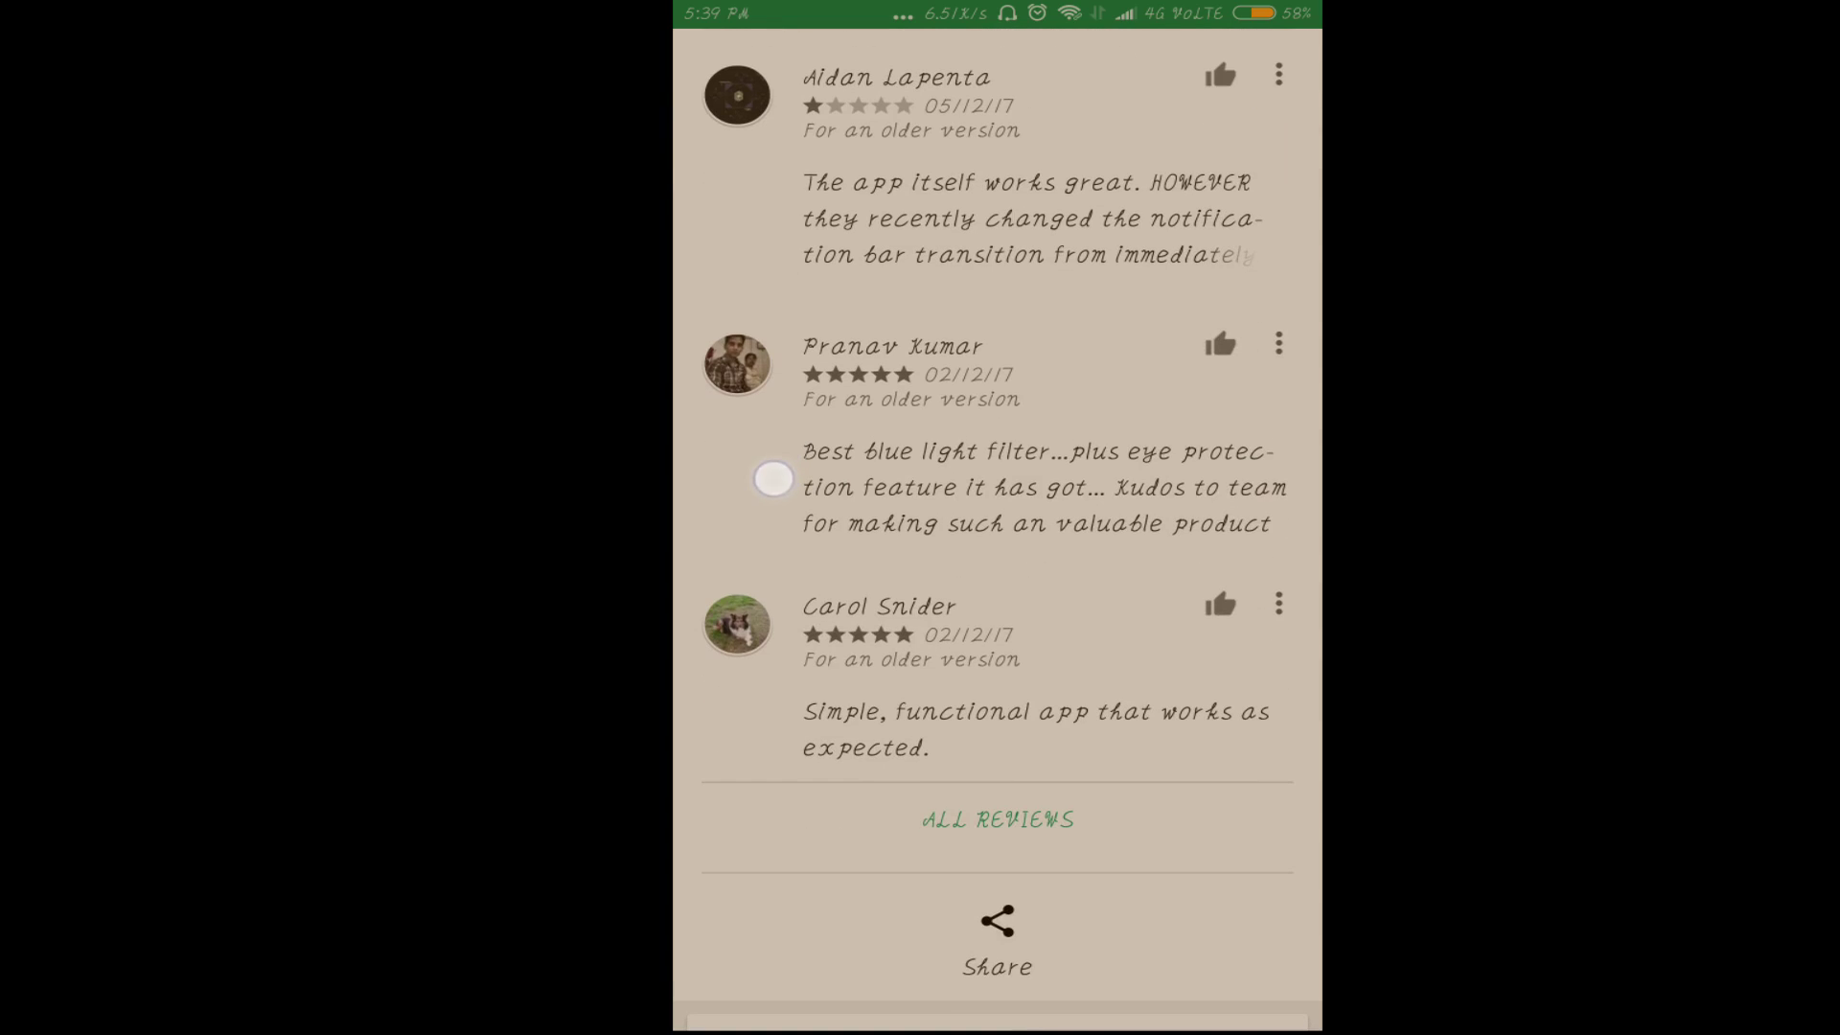